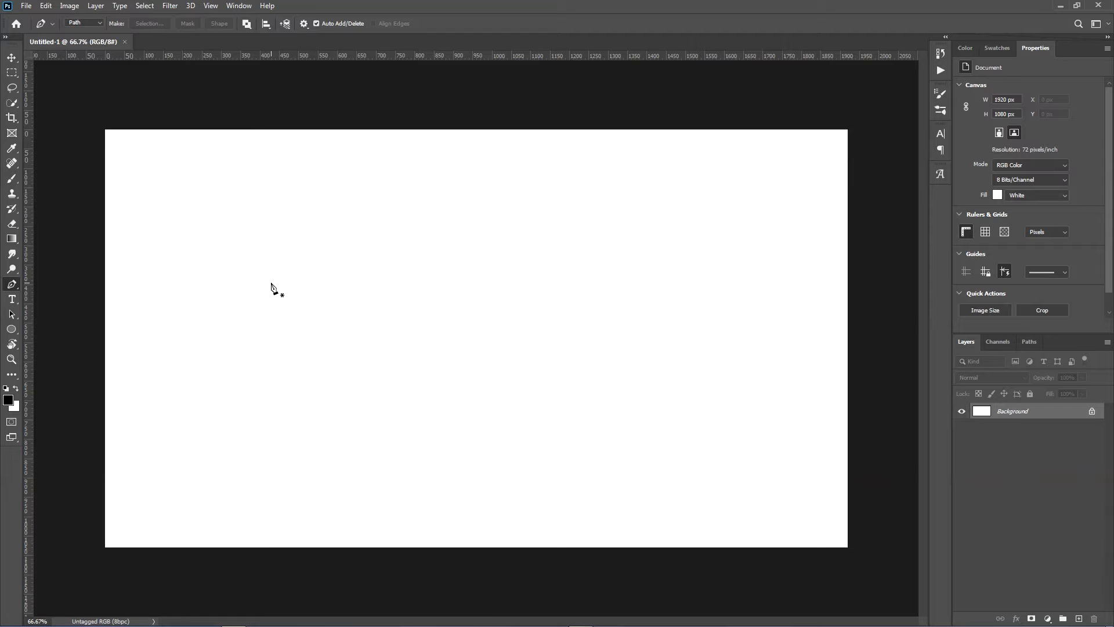
# Step: Draw a closed triangular path with straight Pen tool segments on the blank canvas and clear it
pyautogui.click(272, 273)
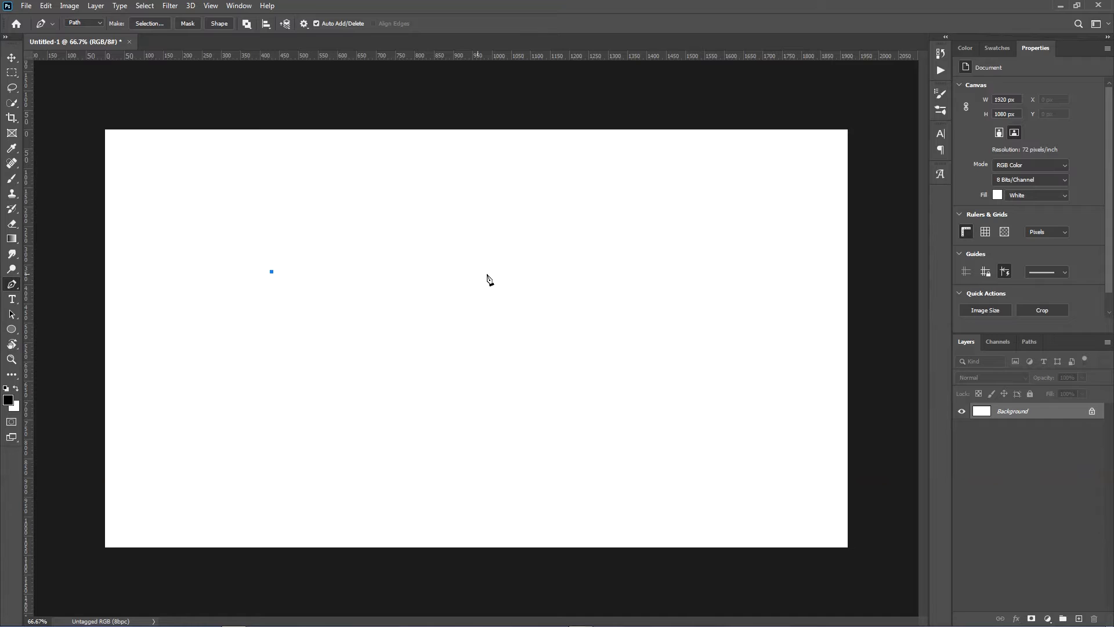
pyautogui.click(558, 275)
pyautogui.click(334, 272)
pyautogui.hotkey('ctrl', 'z')
pyautogui.click(400, 420)
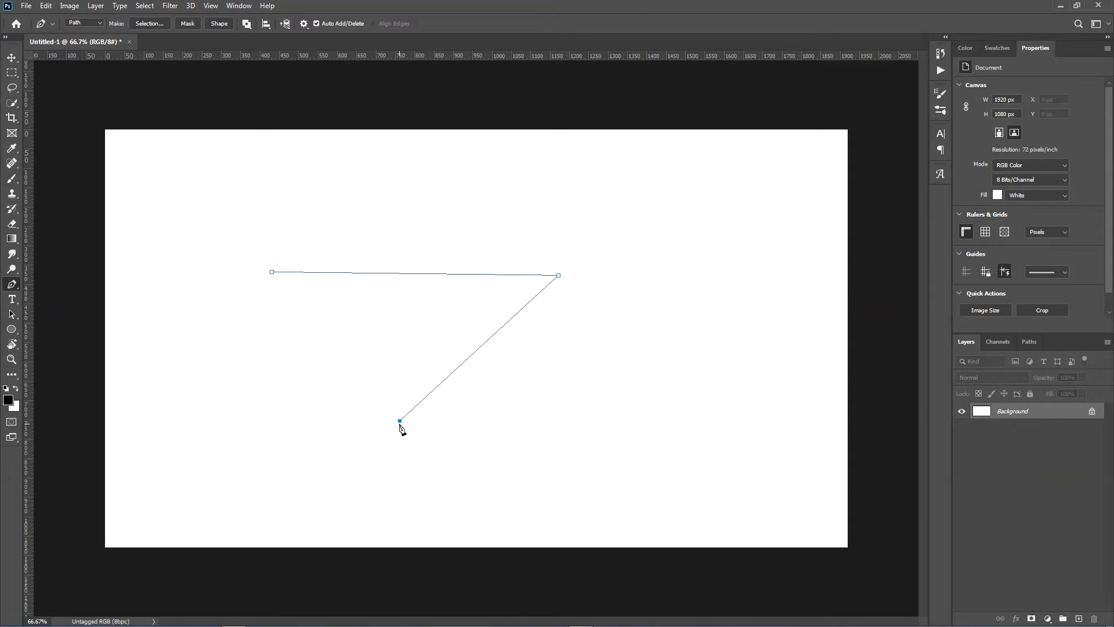
pyautogui.click(271, 273)
pyautogui.click(271, 272)
pyautogui.click(277, 279)
pyautogui.press('Escape')
# Step: Draw an upward-arching curved path segment between two anchors, pulling long handles out of the second anchor
pyautogui.click(275, 272)
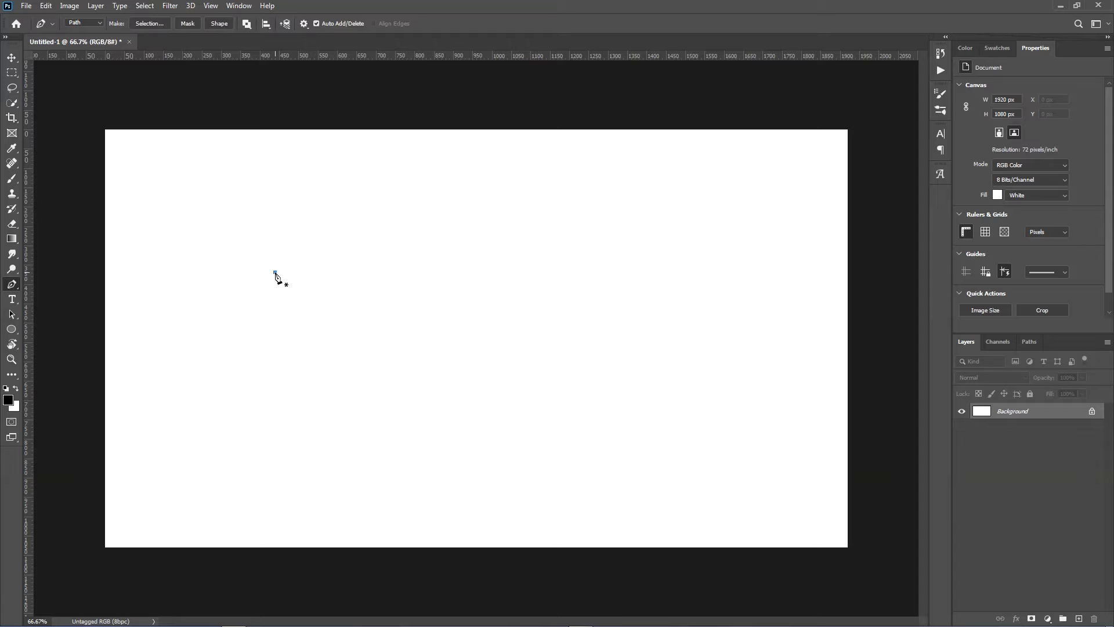
pyautogui.click(572, 274)
pyautogui.moveTo(572, 279); pyautogui.dragTo(713, 363)
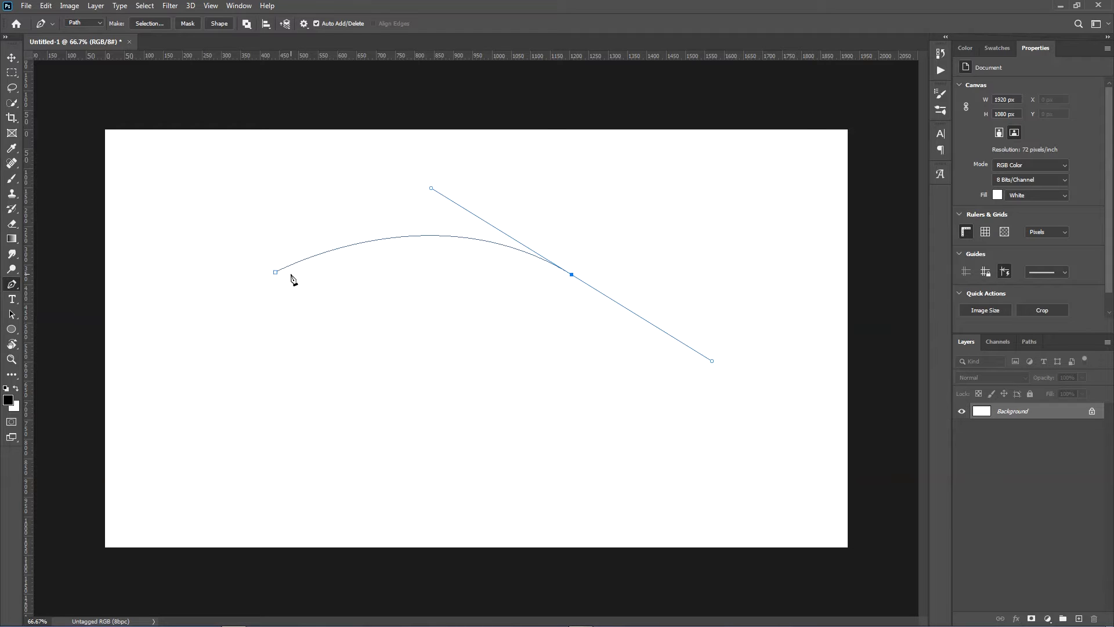
pyautogui.click(502, 244)
pyautogui.hotkey('ctrl', 'z')
# Step: Continue the curved path to an anchor below and close it at the starting anchor
pyautogui.click(319, 254)
pyautogui.click(475, 458)
pyautogui.click(615, 343)
pyautogui.click(475, 459)
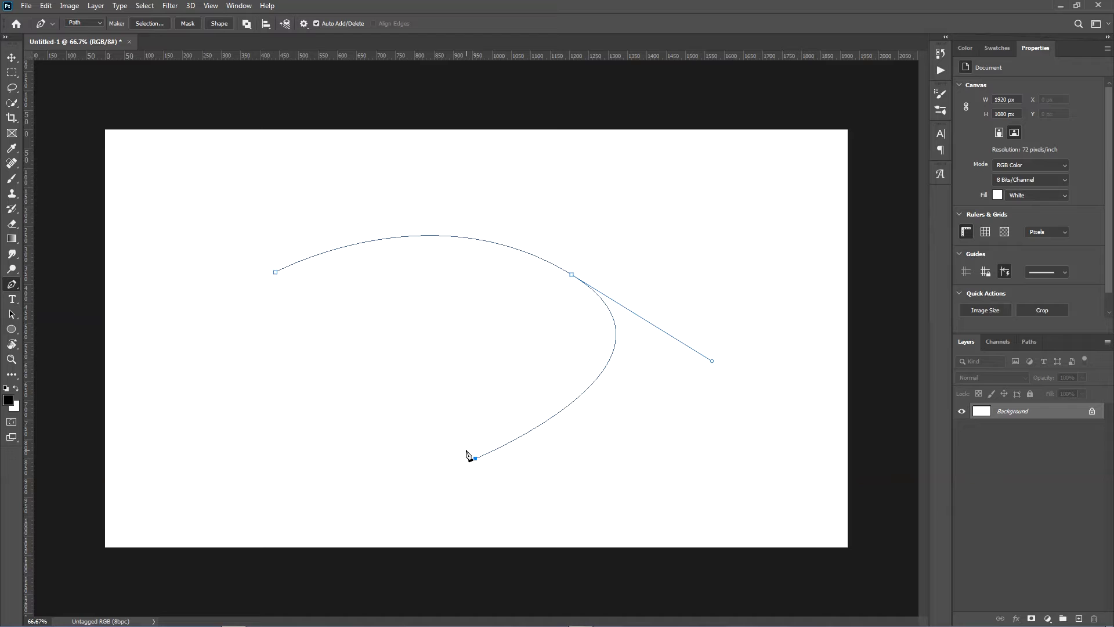
pyautogui.click(275, 273)
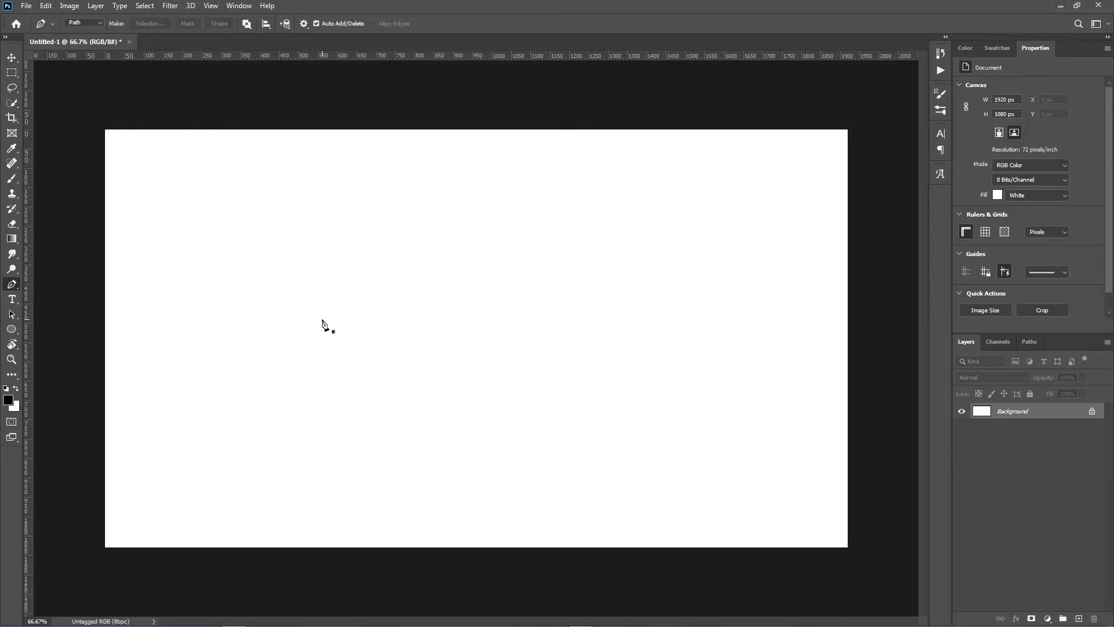
# Step: Draw a closed diamond-shaped path with four straight-sided corner anchors using the Pen tool
pyautogui.click(321, 310)
pyautogui.click(435, 226)
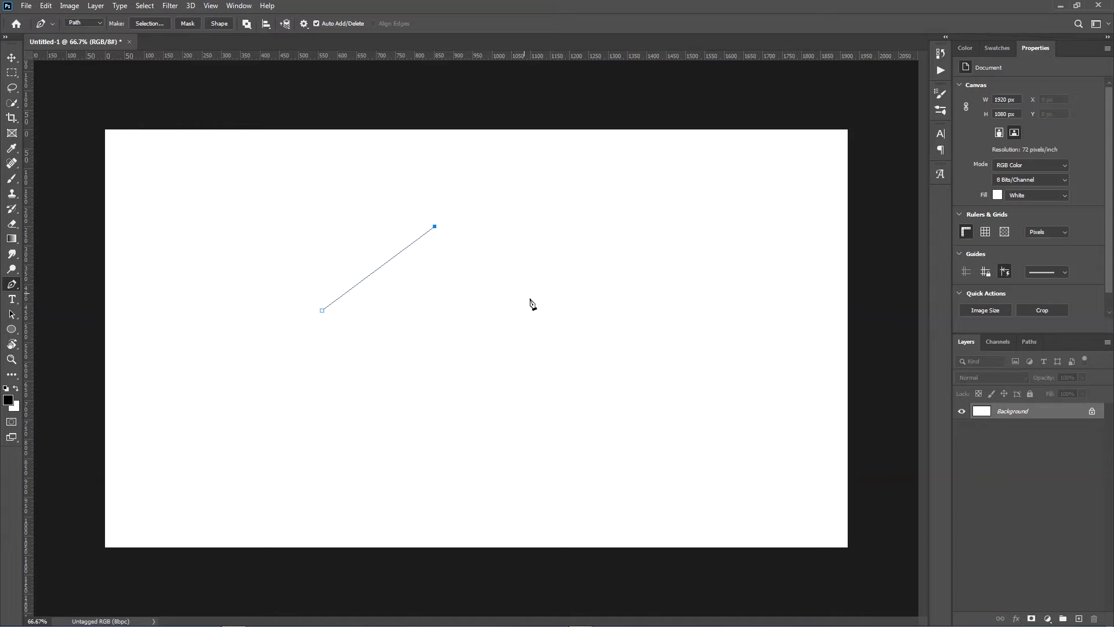
pyautogui.click(548, 309)
pyautogui.click(428, 410)
pyautogui.click(322, 311)
# Step: Convert the diamond's top and bottom corner anchors into smooth points with horizontal handles
pyautogui.moveTo(438, 230); pyautogui.dragTo(515, 231)
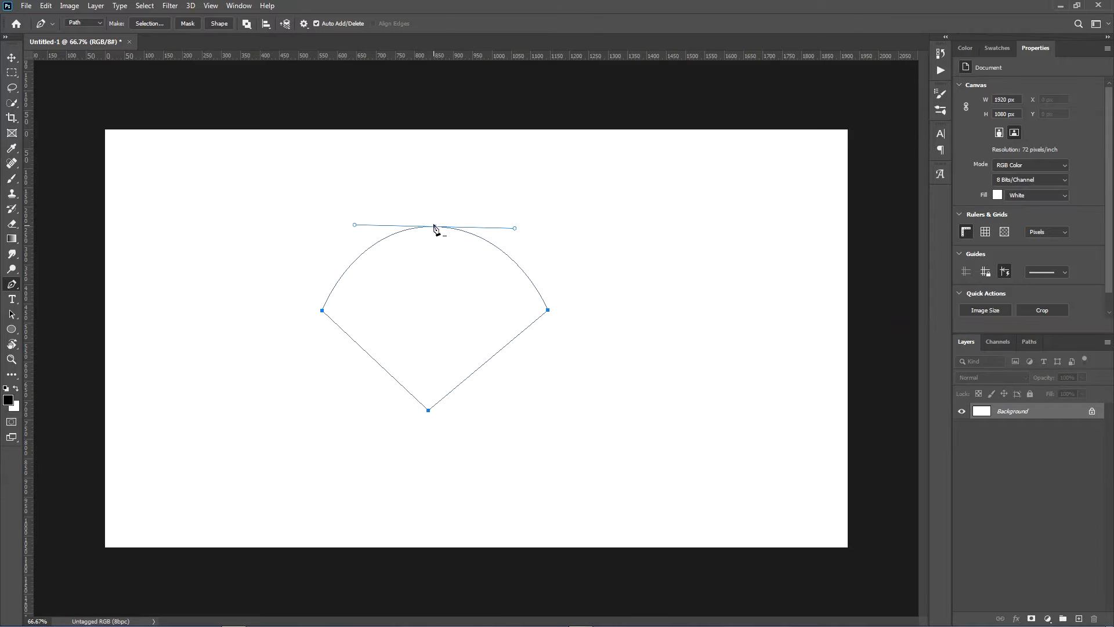
pyautogui.click(494, 245)
pyautogui.hotkey('ctrl', 'z')
pyautogui.moveTo(431, 412); pyautogui.dragTo(328, 414)
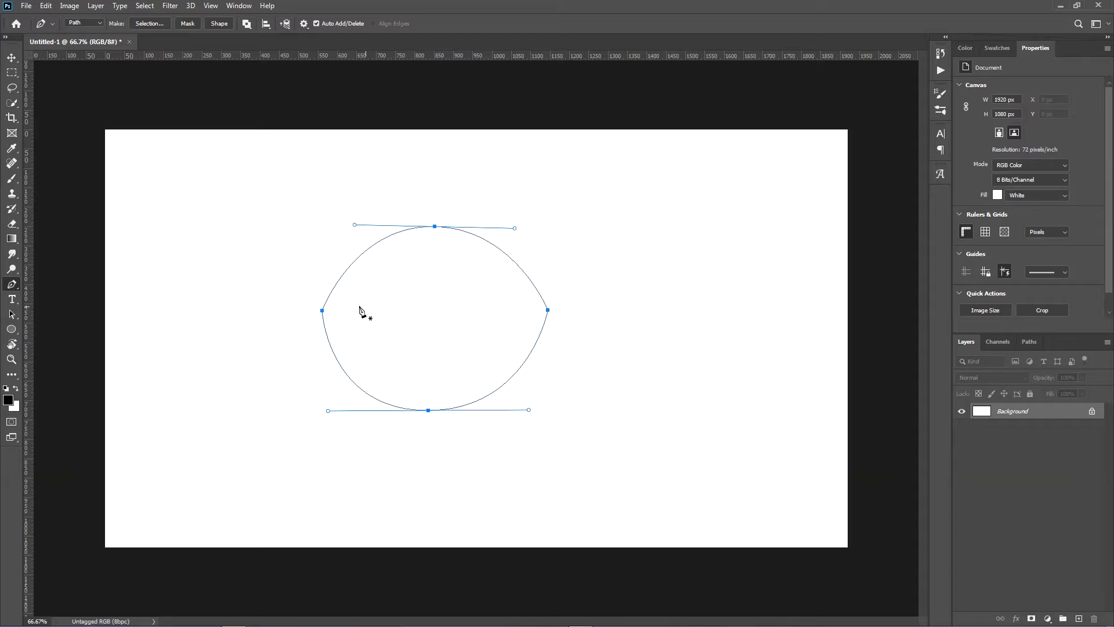
# Step: Break the top anchor's right handle and swing it downward so the upper-right edge curves inward
pyautogui.click(423, 410)
pyautogui.click(438, 410)
pyautogui.click(438, 411)
pyautogui.click(546, 318)
pyautogui.click(547, 314)
pyautogui.click(450, 228)
pyautogui.moveTo(515, 231)
pyautogui.mouseDown()
pyautogui.moveTo(467, 243)
pyautogui.moveTo(441, 230)
pyautogui.moveTo(472, 294)
pyautogui.moveTo(518, 219)
pyautogui.moveTo(518, 197)
pyautogui.moveTo(426, 330)
pyautogui.moveTo(437, 360)
pyautogui.moveTo(447, 306)
pyautogui.moveTo(448, 346)
pyautogui.moveTo(540, 232)
pyautogui.moveTo(516, 229)
pyautogui.mouseUp()
pyautogui.moveTo(514, 228)
pyautogui.mouseDown()
pyautogui.moveTo(490, 269)
pyautogui.moveTo(437, 308)
pyautogui.moveTo(428, 361)
pyautogui.moveTo(428, 336)
pyautogui.moveTo(477, 293)
pyautogui.moveTo(503, 220)
pyautogui.mouseUp()
pyautogui.moveTo(465, 312); pyautogui.dragTo(442, 323)
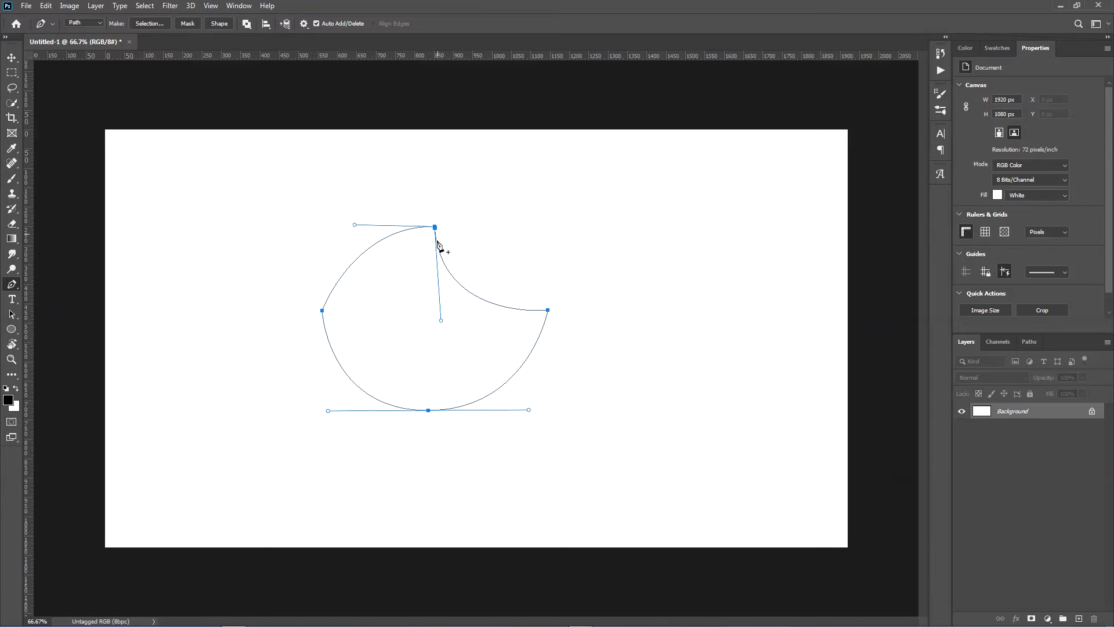
# Step: Break the bottom anchor's two handles and swing each one upward so both lower edges curve inward
pyautogui.click(387, 236)
pyautogui.moveTo(528, 411)
pyautogui.mouseDown()
pyautogui.moveTo(522, 393)
pyautogui.moveTo(522, 423)
pyautogui.moveTo(432, 415)
pyautogui.moveTo(530, 414)
pyautogui.mouseUp()
pyautogui.moveTo(532, 414)
pyautogui.mouseDown()
pyautogui.moveTo(483, 406)
pyautogui.moveTo(555, 405)
pyautogui.moveTo(559, 419)
pyautogui.moveTo(532, 413)
pyautogui.moveTo(529, 385)
pyautogui.moveTo(483, 328)
pyautogui.moveTo(458, 327)
pyautogui.moveTo(480, 393)
pyautogui.moveTo(465, 368)
pyautogui.moveTo(527, 350)
pyautogui.moveTo(450, 350)
pyautogui.moveTo(517, 403)
pyautogui.moveTo(517, 417)
pyautogui.moveTo(527, 403)
pyautogui.moveTo(540, 413)
pyautogui.mouseUp()
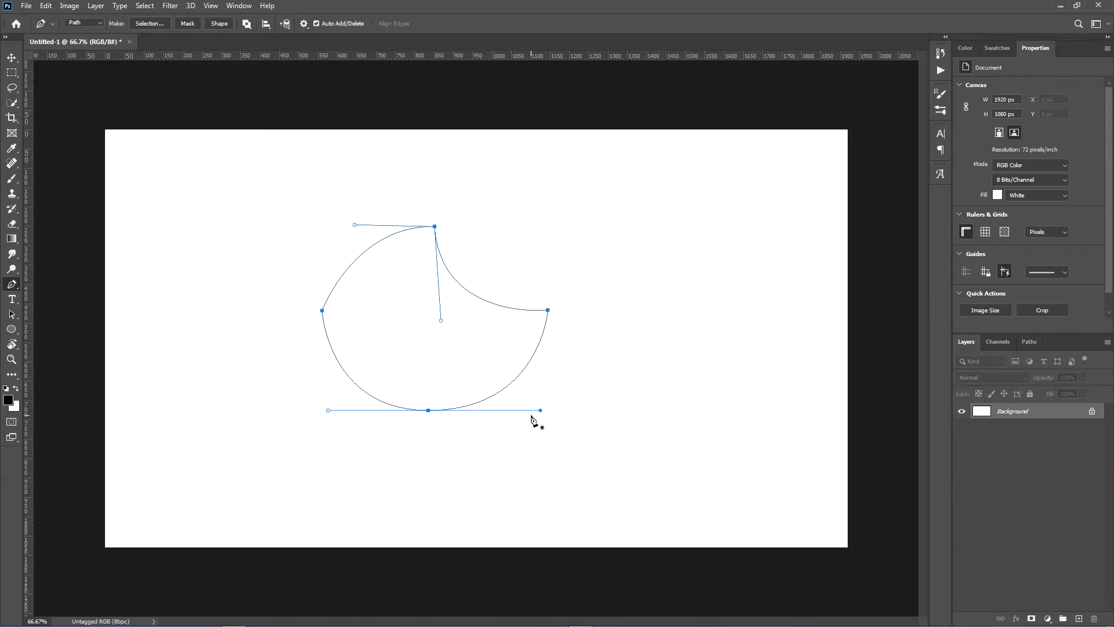
pyautogui.moveTo(540, 411); pyautogui.dragTo(541, 415)
pyautogui.moveTo(540, 416); pyautogui.dragTo(479, 335)
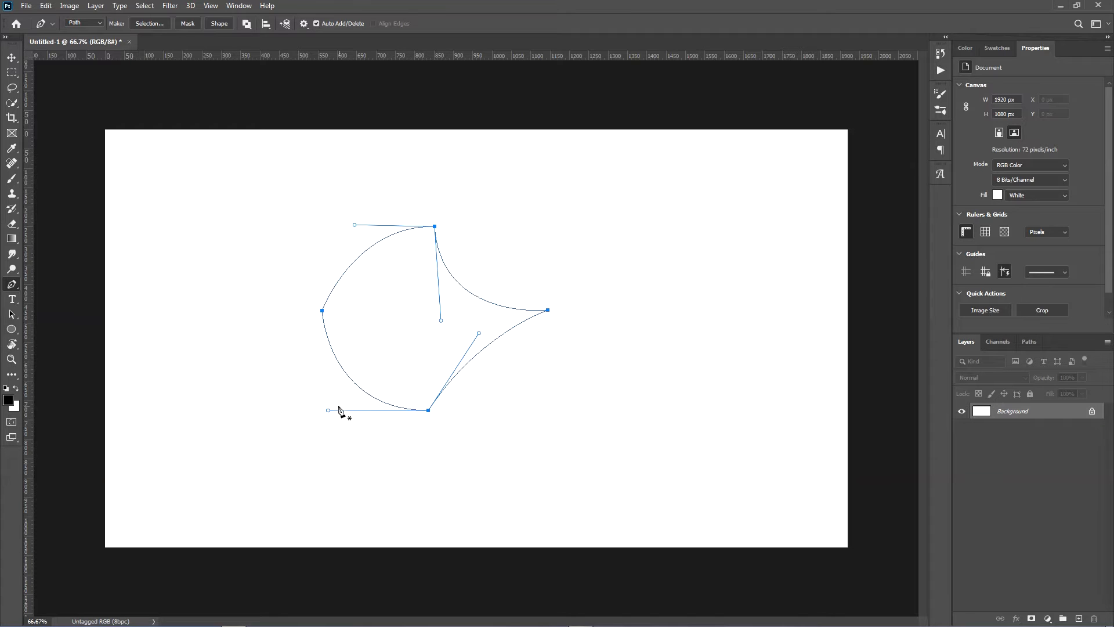
pyautogui.moveTo(328, 410); pyautogui.dragTo(425, 299)
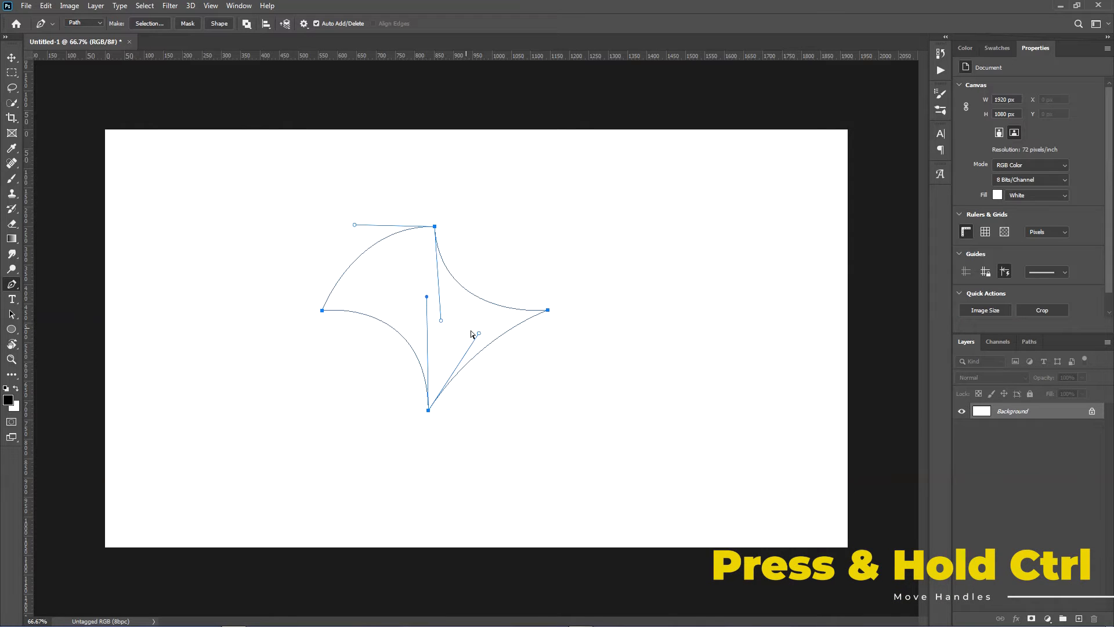
# Step: Move the bottom anchor's right handle outward to round the lower-right edge, and delete the whole path
pyautogui.moveTo(479, 333); pyautogui.dragTo(518, 381)
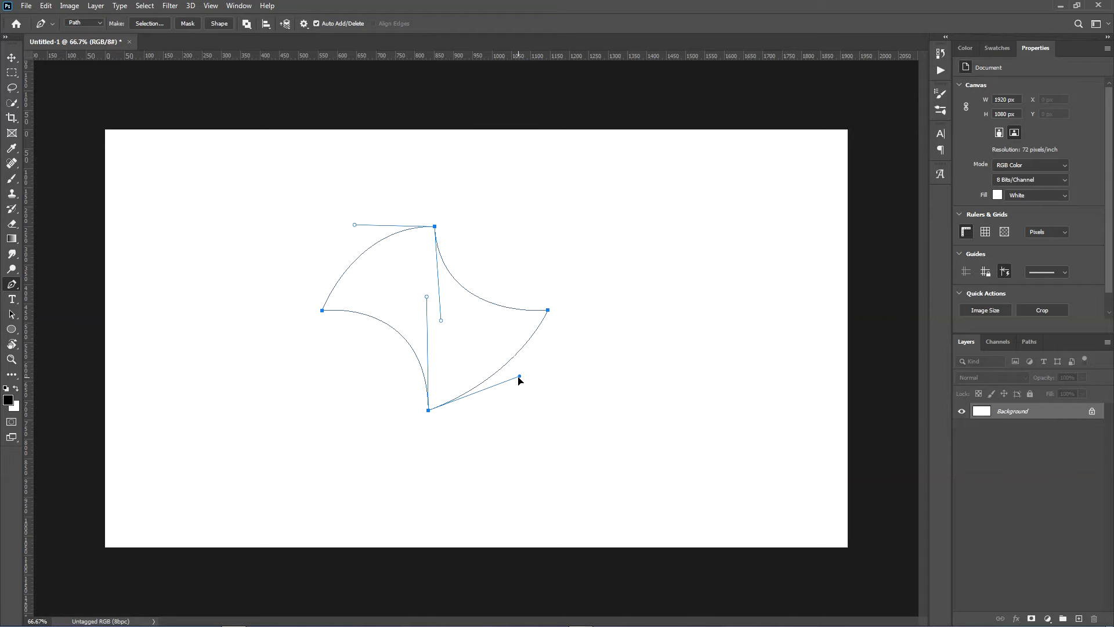
pyautogui.press('Delete')
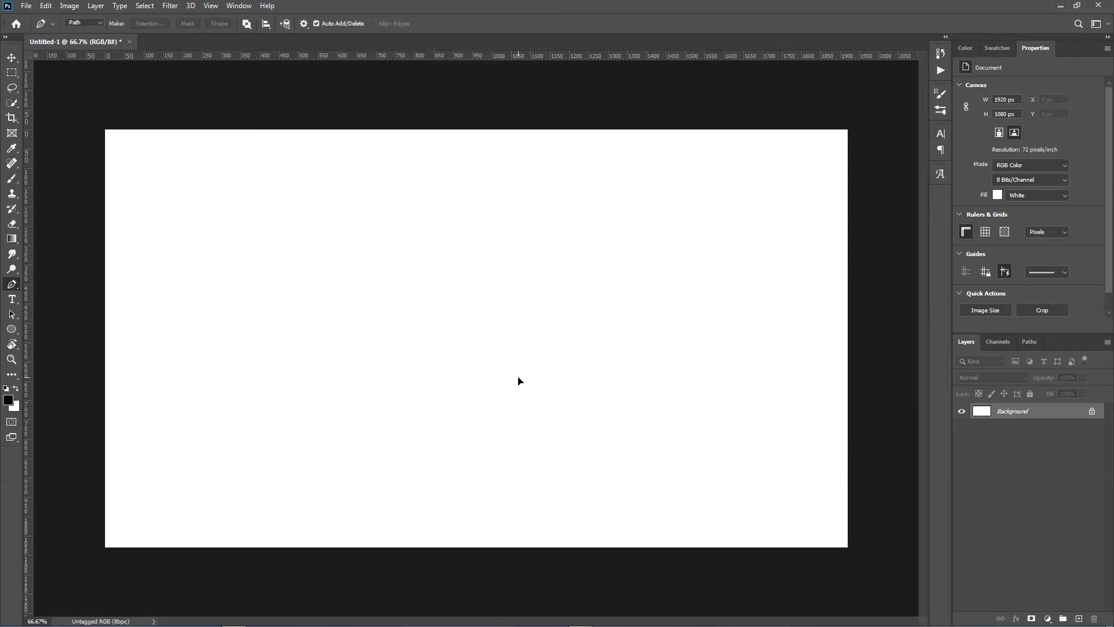
# Step: Start a C-shaped apple outline with curved segments from the upper notch over the left lobe to its bottom
pyautogui.click(426, 285)
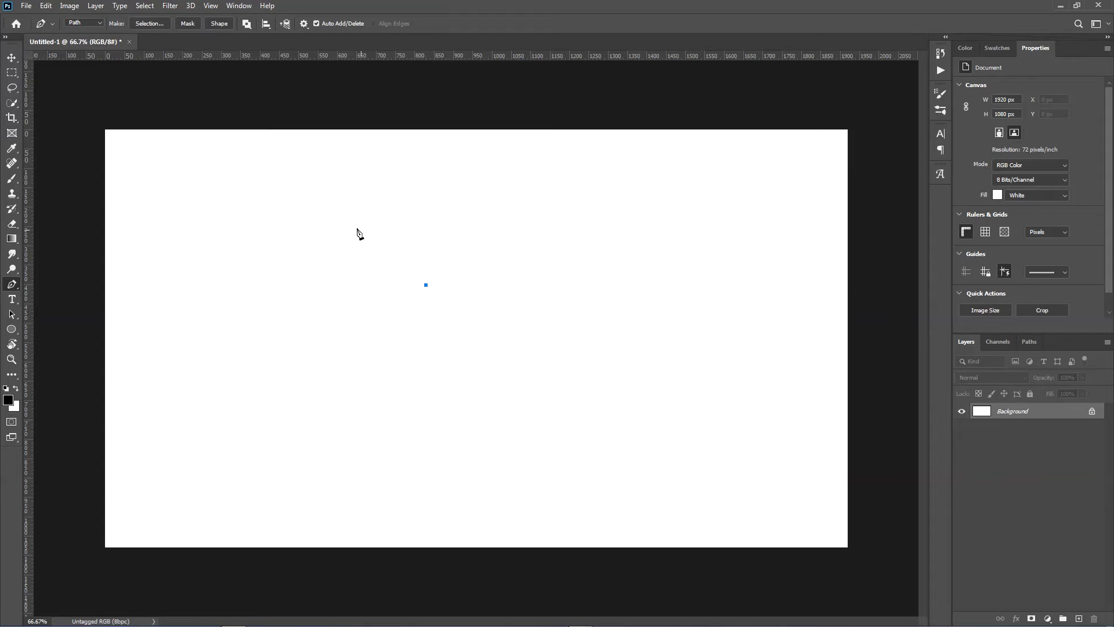
pyautogui.moveTo(335, 232); pyautogui.dragTo(273, 235)
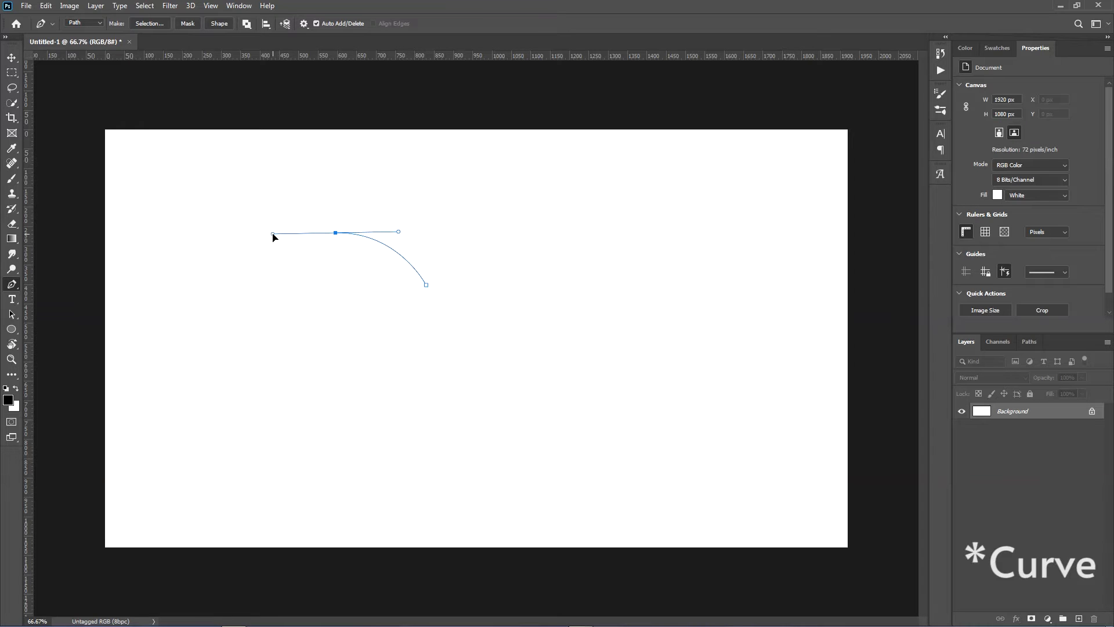
pyautogui.moveTo(305, 418); pyautogui.dragTo(364, 422)
pyautogui.hotkey('ctrl', 'z')
pyautogui.click(317, 424)
pyautogui.moveTo(317, 426); pyautogui.dragTo(371, 429)
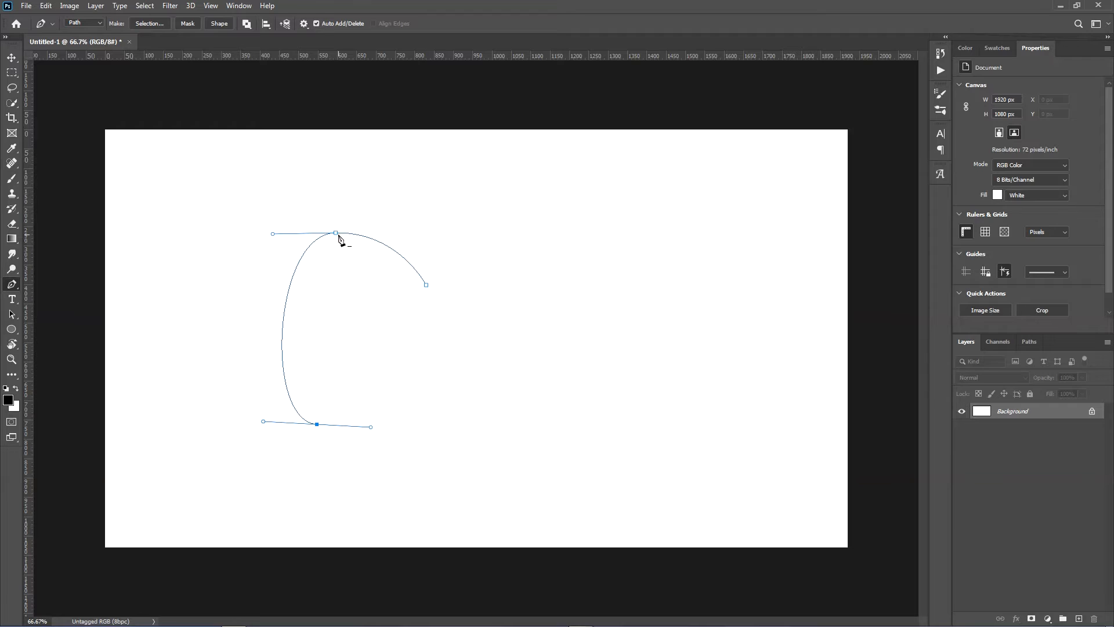
pyautogui.click(281, 342)
pyautogui.click(355, 233)
pyautogui.hotkey('ctrl', 'z')
pyautogui.keyDown('ctrl'); pyautogui.click(336, 234); pyautogui.keyUp('ctrl')
pyautogui.click(377, 240)
pyautogui.hotkey('ctrl', 'z')
# Step: Continue the outline to the lower centre notch and remove that anchor's outgoing handle to make it a sharp corner
pyautogui.click(430, 377)
pyautogui.moveTo(430, 378); pyautogui.dragTo(436, 363)
pyautogui.hotkey('ctrl', 'z')
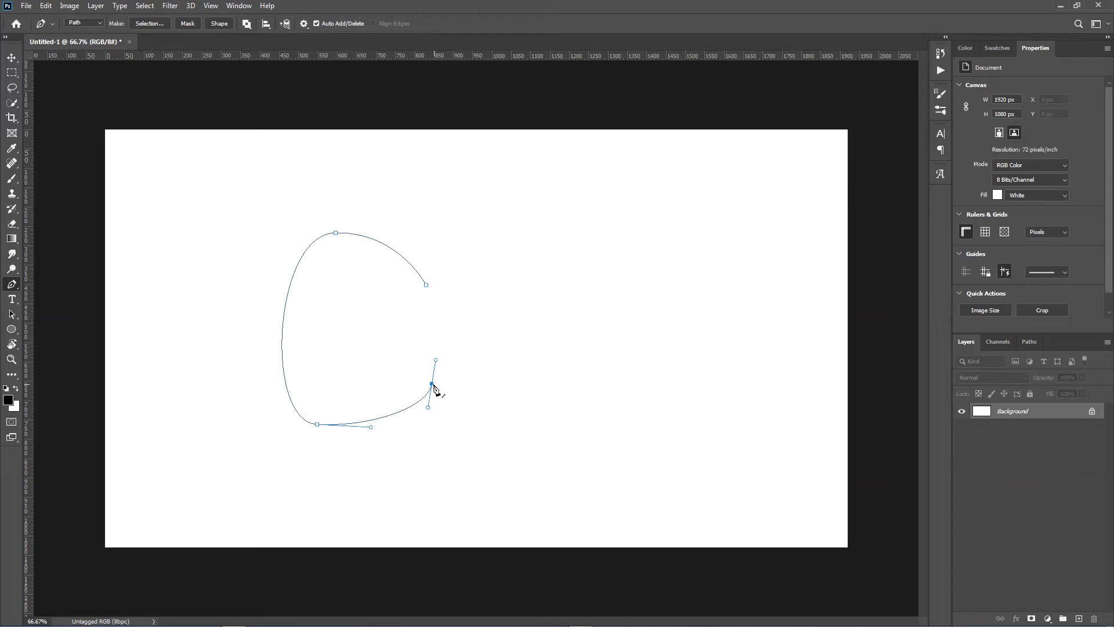
pyautogui.click(496, 418)
pyautogui.hotkey('ctrl', 'z')
pyautogui.click(477, 409)
pyautogui.hotkey('ctrl', 'z')
# Step: Draw the right lobe with curved segments up to a pointed upper-right tip, and close the path with a curve at the starting anchor
pyautogui.moveTo(538, 418); pyautogui.dragTo(598, 406)
pyautogui.moveTo(557, 279); pyautogui.dragTo(532, 266)
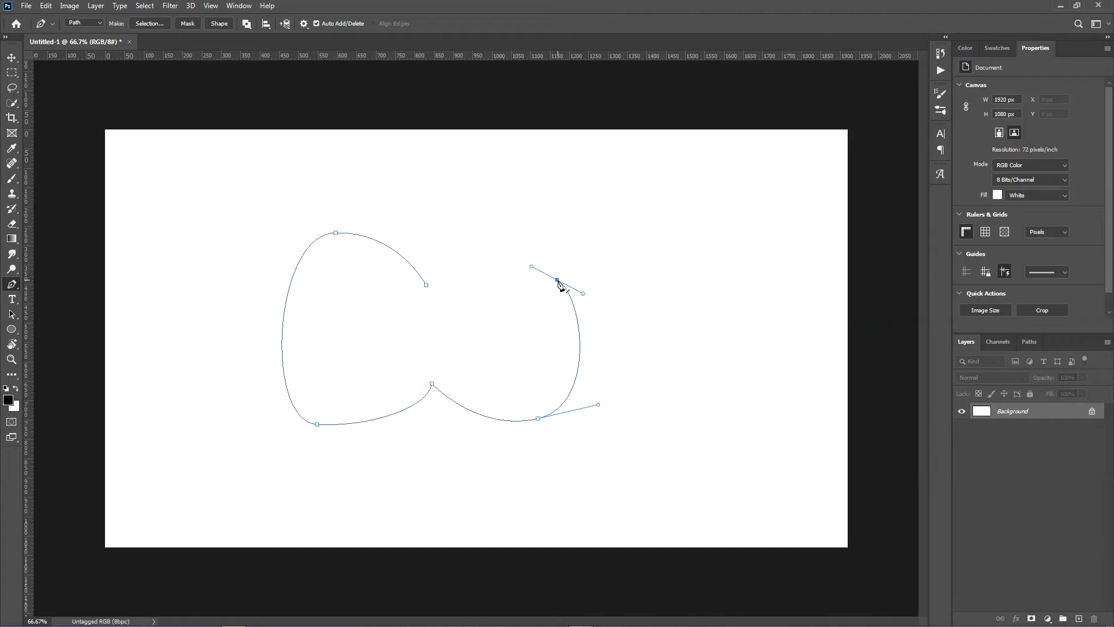
pyautogui.moveTo(498, 211); pyautogui.dragTo(510, 205)
pyautogui.hotkey('ctrl', 'z')
pyautogui.moveTo(501, 220); pyautogui.dragTo(517, 179)
pyautogui.click(500, 221)
pyautogui.moveTo(426, 285); pyautogui.dragTo(419, 337)
pyautogui.click(447, 396)
pyautogui.hotkey('ctrl', 'z')
pyautogui.click(550, 279)
pyautogui.hotkey('ctrl', 'z')
# Step: Move the left lobe's bottom anchor slightly inward and tilt its handles to round the lower edge
pyautogui.keyDown('ctrl'); pyautogui.click(318, 426); pyautogui.keyUp('ctrl')
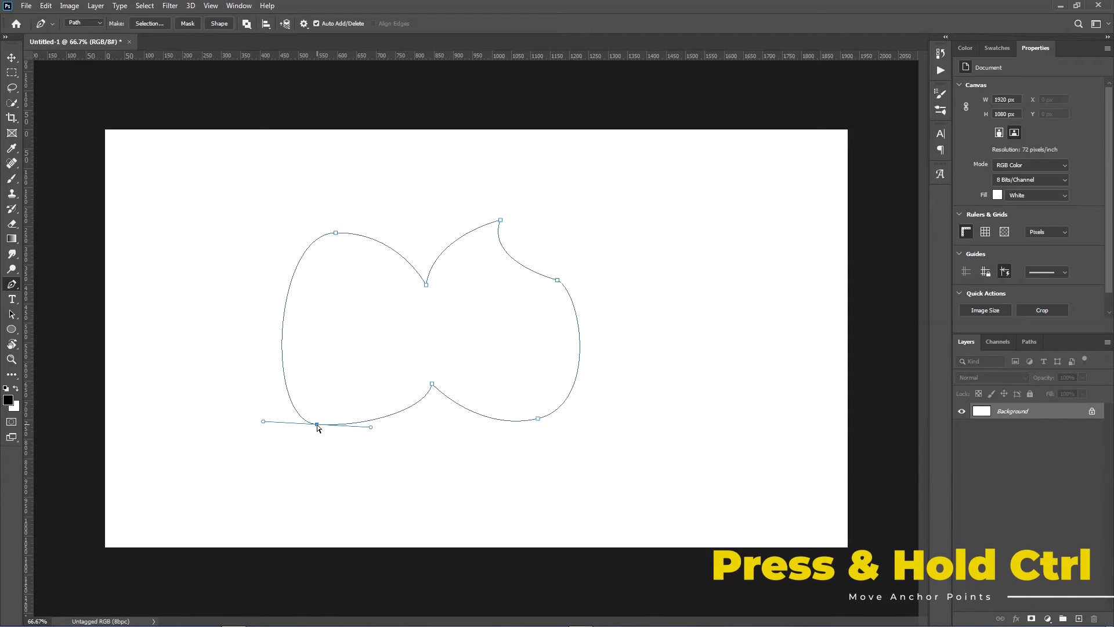
pyautogui.moveTo(319, 429)
pyautogui.mouseDown()
pyautogui.moveTo(336, 429)
pyautogui.moveTo(321, 412)
pyautogui.moveTo(328, 403)
pyautogui.moveTo(325, 455)
pyautogui.moveTo(368, 410)
pyautogui.moveTo(328, 419)
pyautogui.moveTo(328, 429)
pyautogui.mouseUp()
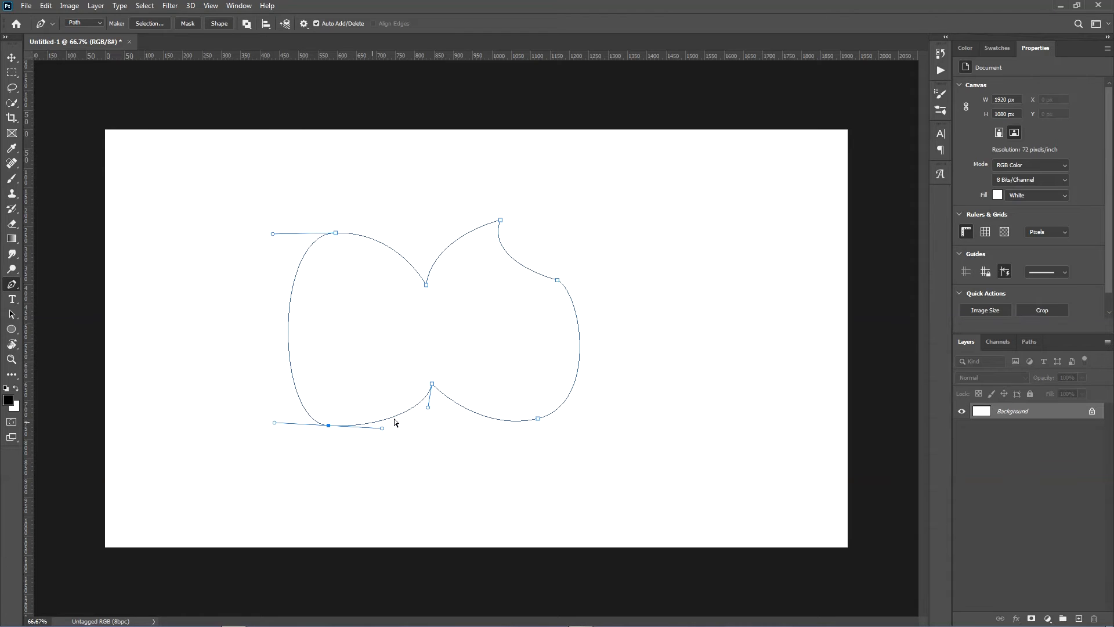
pyautogui.moveTo(328, 428); pyautogui.dragTo(331, 419)
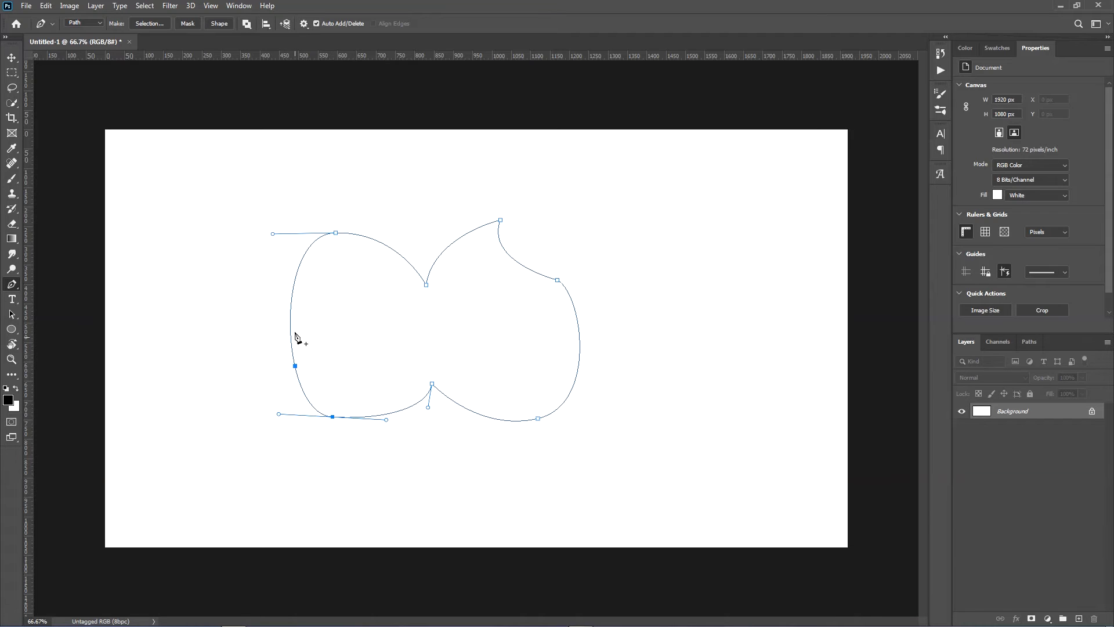
pyautogui.moveTo(292, 344); pyautogui.dragTo(332, 395)
pyautogui.hotkey('ctrl', 'z')
pyautogui.moveTo(279, 413); pyautogui.dragTo(279, 394)
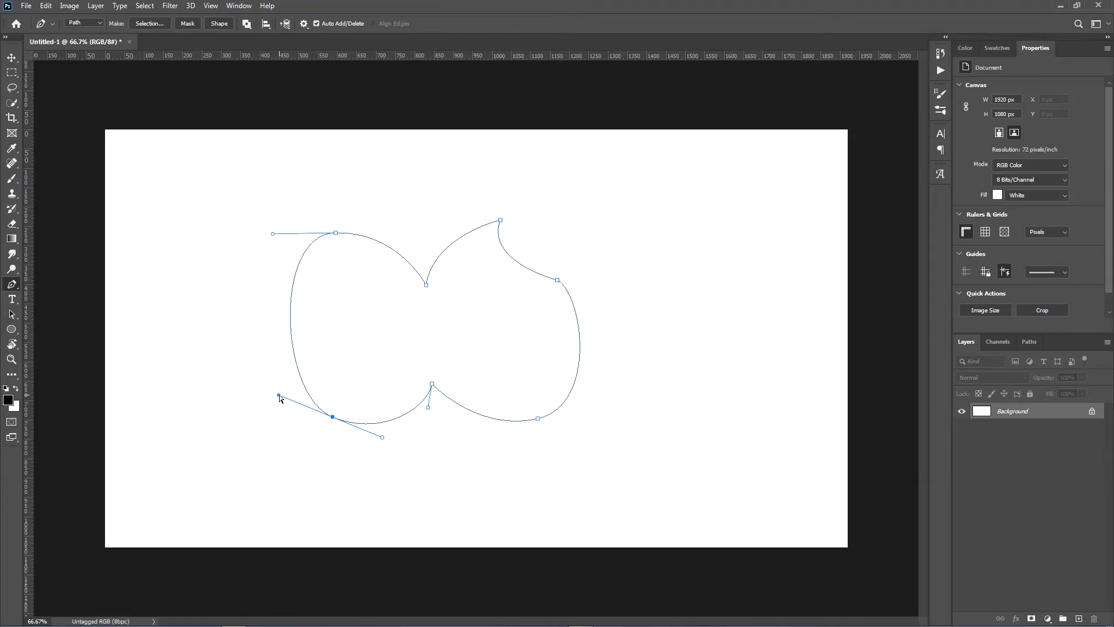
pyautogui.moveTo(279, 396); pyautogui.dragTo(277, 396)
# Step: Reposition the left lobe's top anchor, the upper notch, the pointed tip and the upper-right side anchor, adjusting the top anchor's handles
pyautogui.keyDown('ctrl'); pyautogui.click(336, 233); pyautogui.keyUp('ctrl')
pyautogui.moveTo(336, 234); pyautogui.dragTo(425, 231)
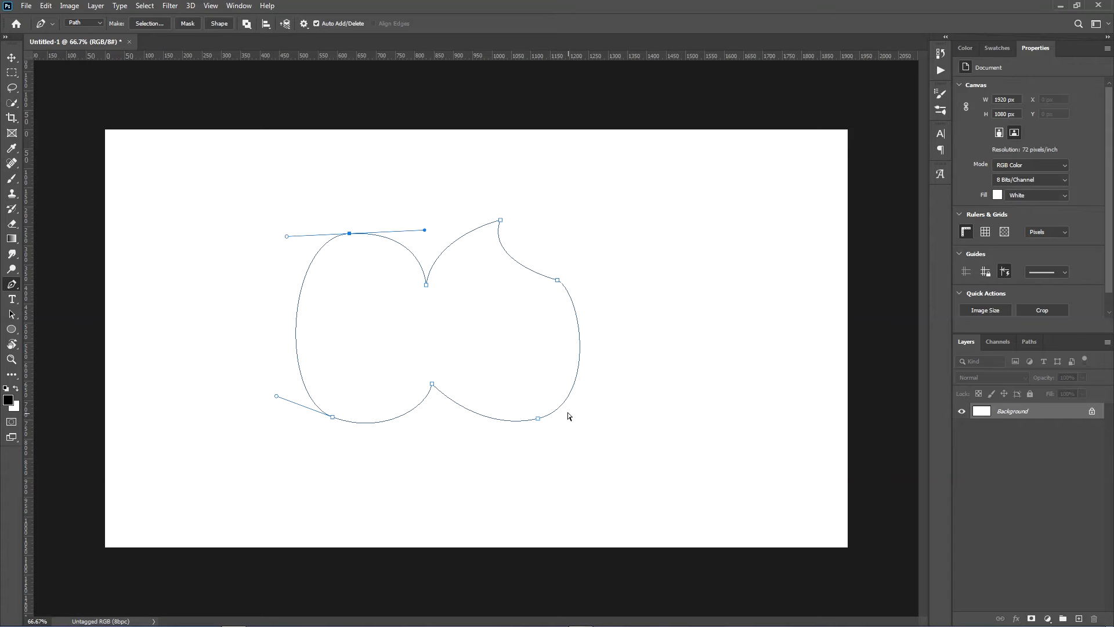
pyautogui.keyDown('ctrl'); pyautogui.click(426, 286); pyautogui.keyUp('ctrl')
pyautogui.moveTo(426, 286); pyautogui.dragTo(430, 269)
pyautogui.keyDown('ctrl'); pyautogui.click(501, 221); pyautogui.keyUp('ctrl')
pyautogui.moveTo(503, 223); pyautogui.dragTo(511, 234)
pyautogui.keyDown('ctrl'); pyautogui.click(557, 282); pyautogui.keyUp('ctrl')
pyautogui.moveTo(557, 282)
pyautogui.mouseDown()
pyautogui.moveTo(545, 304)
pyautogui.moveTo(551, 297)
pyautogui.mouseUp()
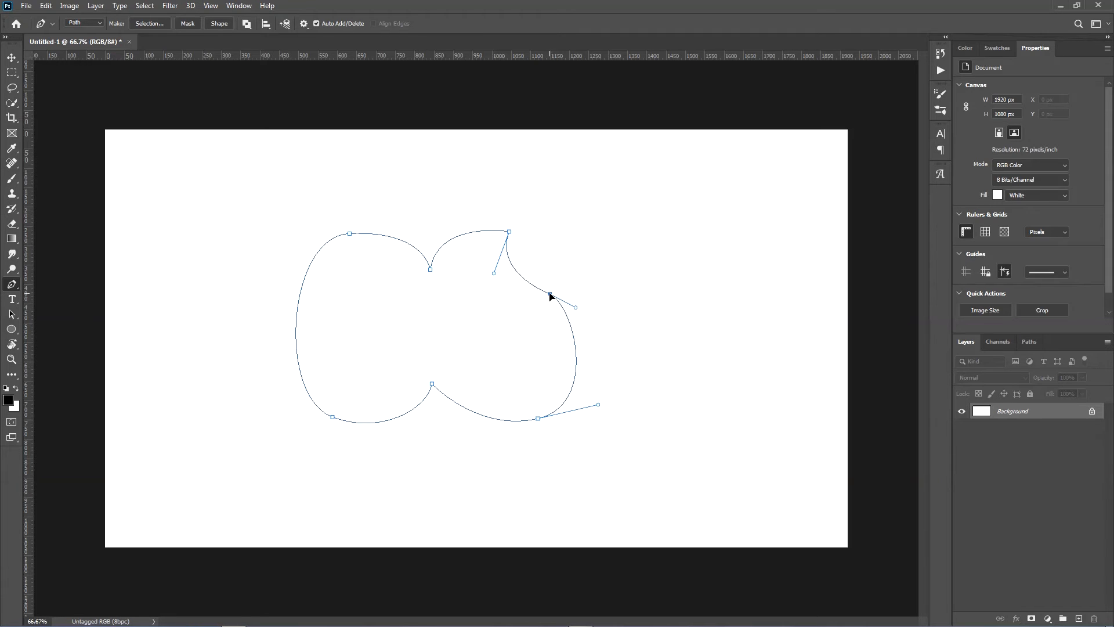
# Step: Refine the right lobe by adjusting its anchors and handles so the upper-right edge forms a deep bite
pyautogui.keyDown('ctrl'); pyautogui.click(493, 273); pyautogui.keyUp('ctrl')
pyautogui.moveTo(494, 275); pyautogui.dragTo(478, 313)
pyautogui.moveTo(510, 231); pyautogui.dragTo(494, 231)
pyautogui.moveTo(461, 312); pyautogui.dragTo(478, 313)
pyautogui.moveTo(550, 294); pyautogui.dragTo(562, 295)
pyautogui.moveTo(537, 418)
pyautogui.mouseDown()
pyautogui.moveTo(508, 423)
pyautogui.moveTo(519, 420)
pyautogui.mouseUp()
pyautogui.moveTo(563, 295); pyautogui.dragTo(547, 299)
pyautogui.moveTo(565, 407); pyautogui.dragTo(562, 407)
pyautogui.moveTo(493, 230); pyautogui.dragTo(489, 232)
pyautogui.moveTo(548, 299); pyautogui.dragTo(553, 308)
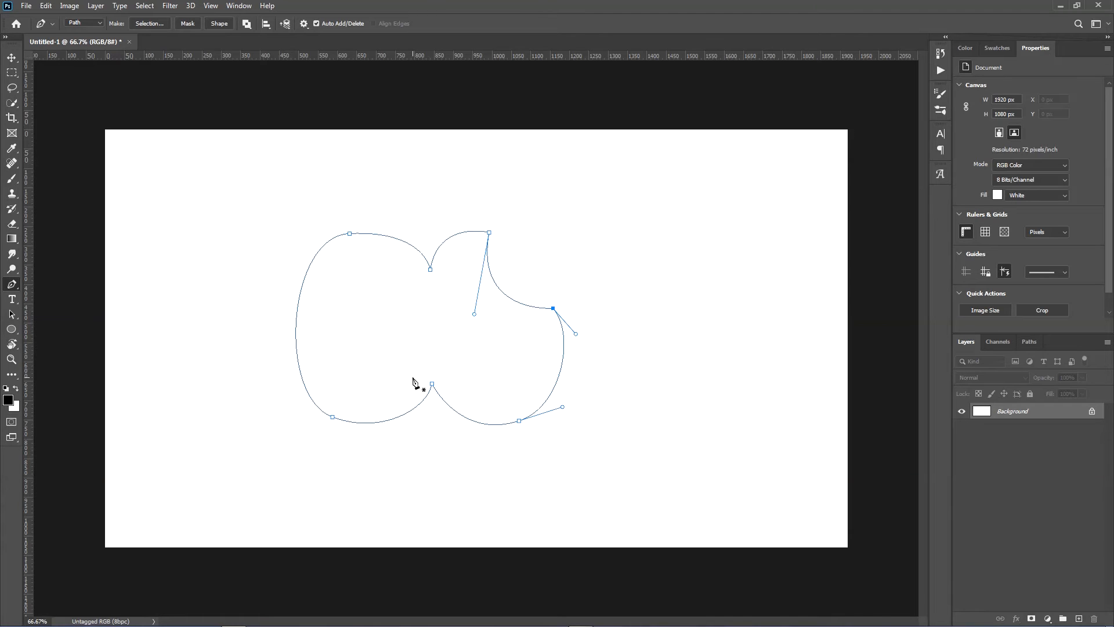
# Step: Convert the left lobe's bottom anchor to a corner and pull new smooth handles out of it
pyautogui.keyDown('ctrl'); pyautogui.click(333, 417); pyautogui.keyUp('ctrl')
pyautogui.moveTo(333, 417); pyautogui.dragTo(340, 369)
pyautogui.hotkey('ctrl', 'z')
pyautogui.moveTo(383, 435)
pyautogui.mouseDown()
pyautogui.moveTo(386, 419)
pyautogui.moveTo(385, 444)
pyautogui.moveTo(383, 436)
pyautogui.mouseUp()
pyautogui.keyDown('alt'); pyautogui.click(332, 417); pyautogui.keyUp('alt')
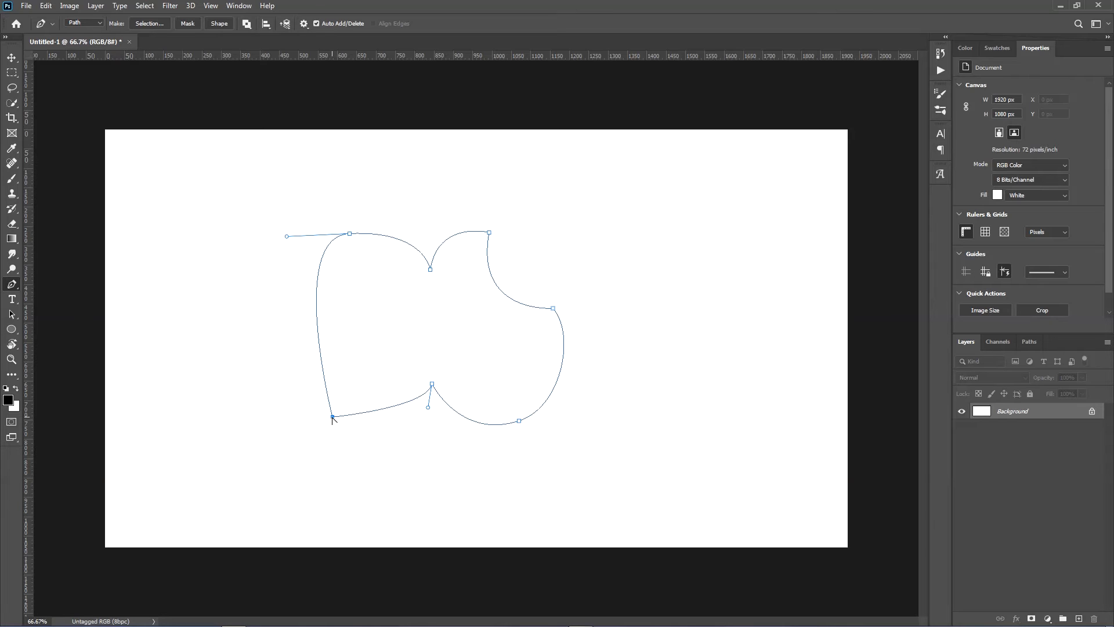
pyautogui.moveTo(332, 416); pyautogui.dragTo(382, 443)
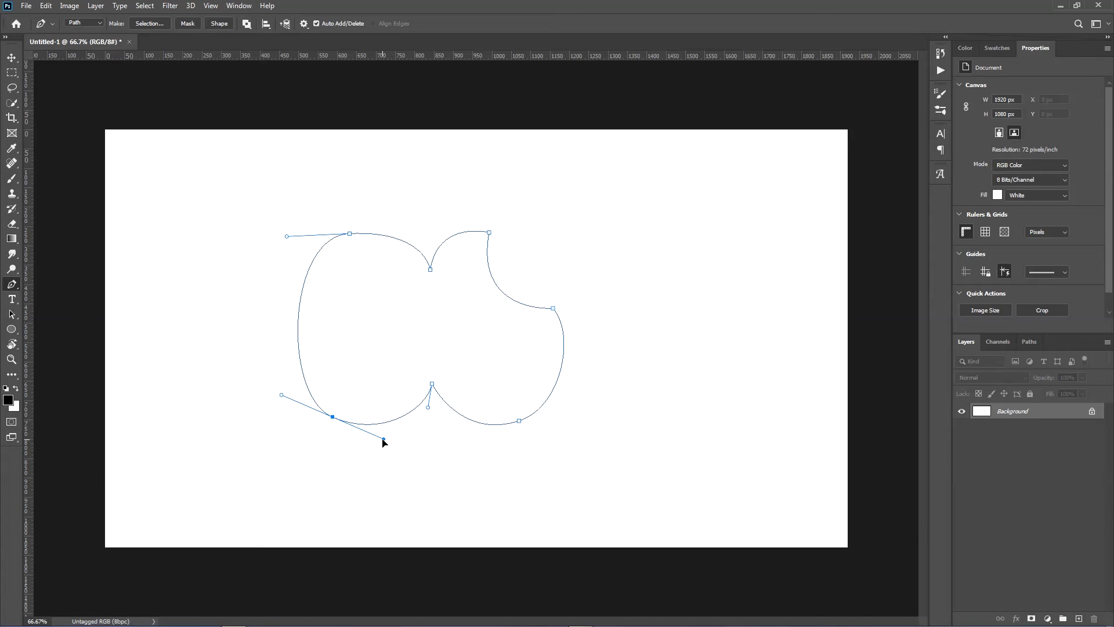
# Step: Try bending the left lobe's bottom anchor handles inward separately, and undo the edits to that anchor
pyautogui.moveTo(384, 442); pyautogui.dragTo(379, 447)
pyautogui.moveTo(380, 445); pyautogui.dragTo(368, 395)
pyautogui.moveTo(281, 396); pyautogui.dragTo(314, 358)
pyautogui.hotkey('ctrl', 'z')
pyautogui.hotkey('ctrl', 'z')
pyautogui.hotkey('ctrl', 'z')
pyautogui.hotkey('ctrl', 'z')
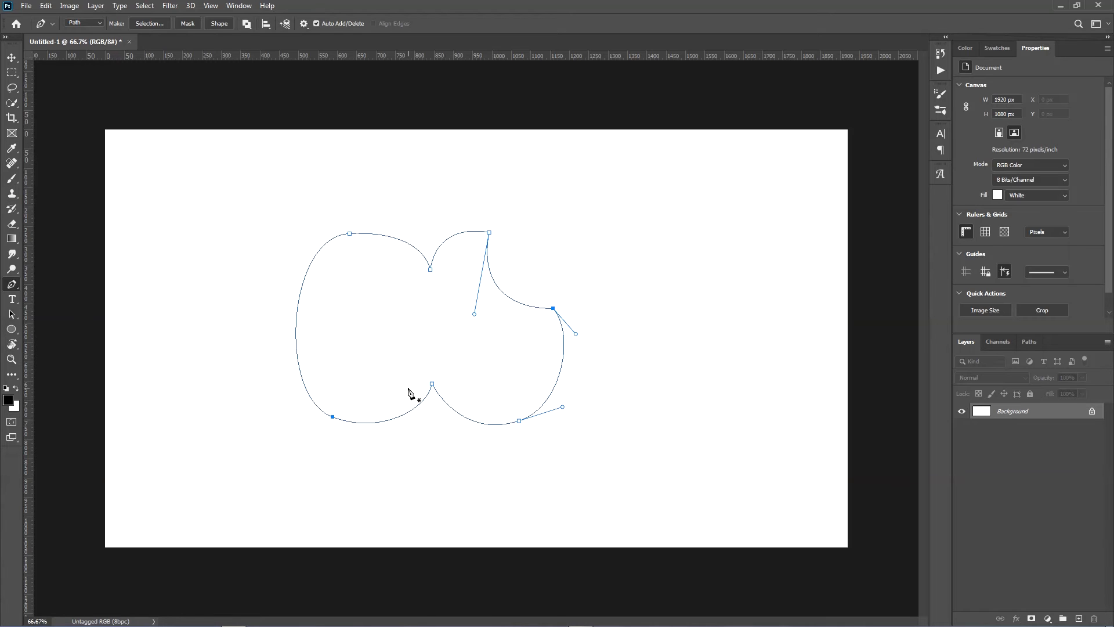
# Step: Add and remove an anchor on the outline's left edge, and switch Auto Add/Delete off and on again
pyautogui.keyDown('ctrl'); pyautogui.click(431, 384); pyautogui.keyUp('ctrl')
pyautogui.click(296, 335)
pyautogui.click(297, 336)
pyautogui.click(317, 23)
pyautogui.click(316, 23)
# Step: Review the available pen tool variants, cycle through them and return to the standard Pen Tool
pyautogui.rightClick(21, 282)
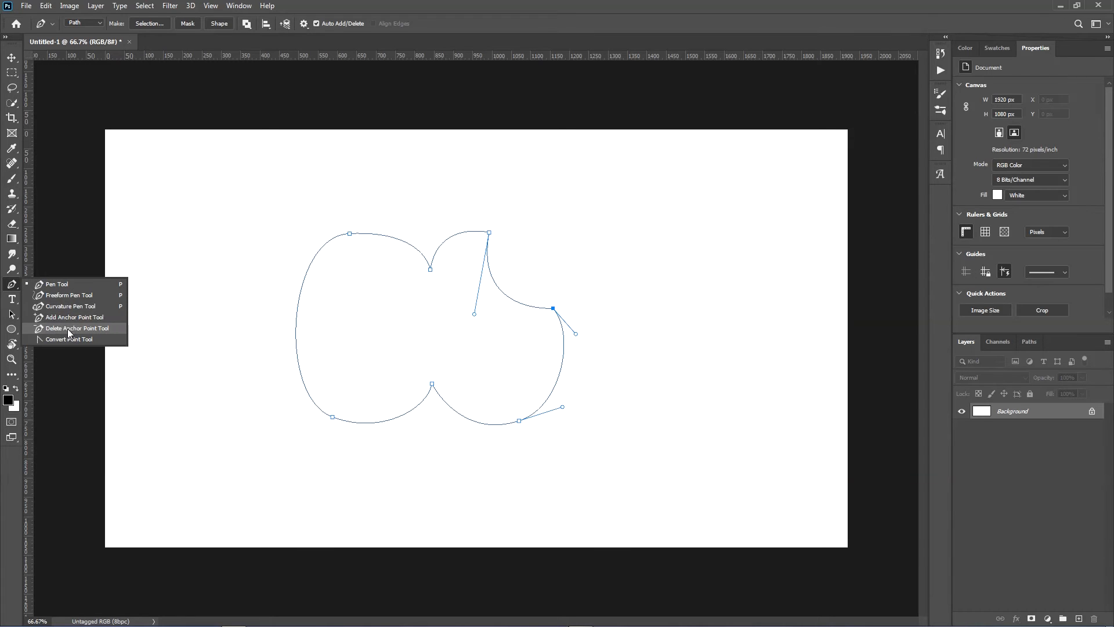
pyautogui.click(8, 283)
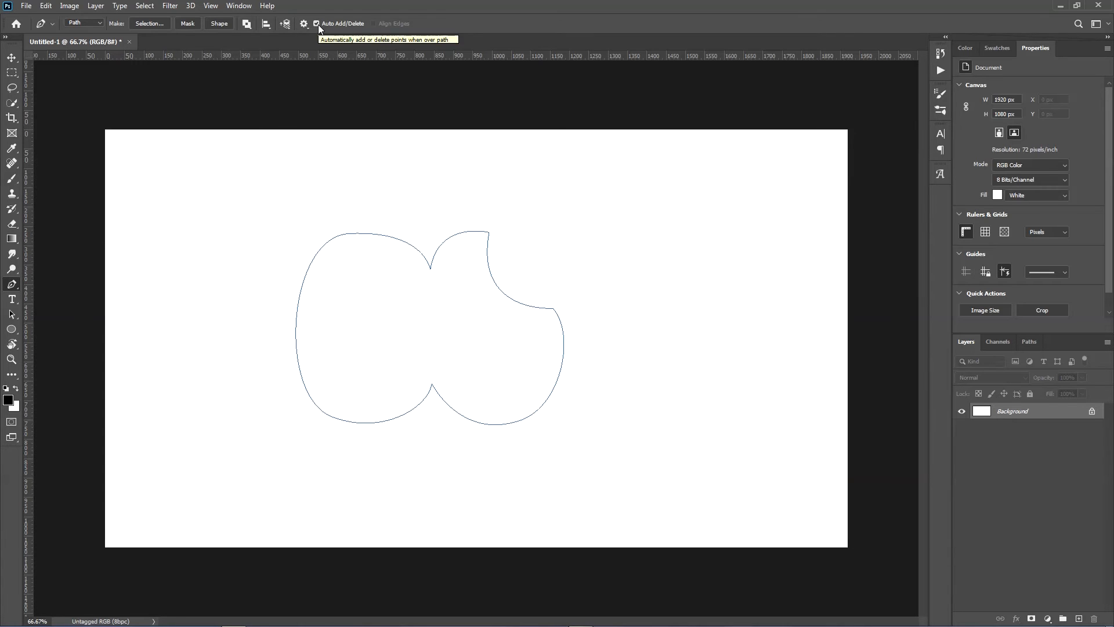
pyautogui.hotkey('shift', 'p')
pyautogui.hotkey('shift', 'p')
pyautogui.hotkey('shift', 'p')
pyautogui.hotkey('shift', 'p')
pyautogui.hotkey('shift', 'p')
pyautogui.rightClick(14, 283)
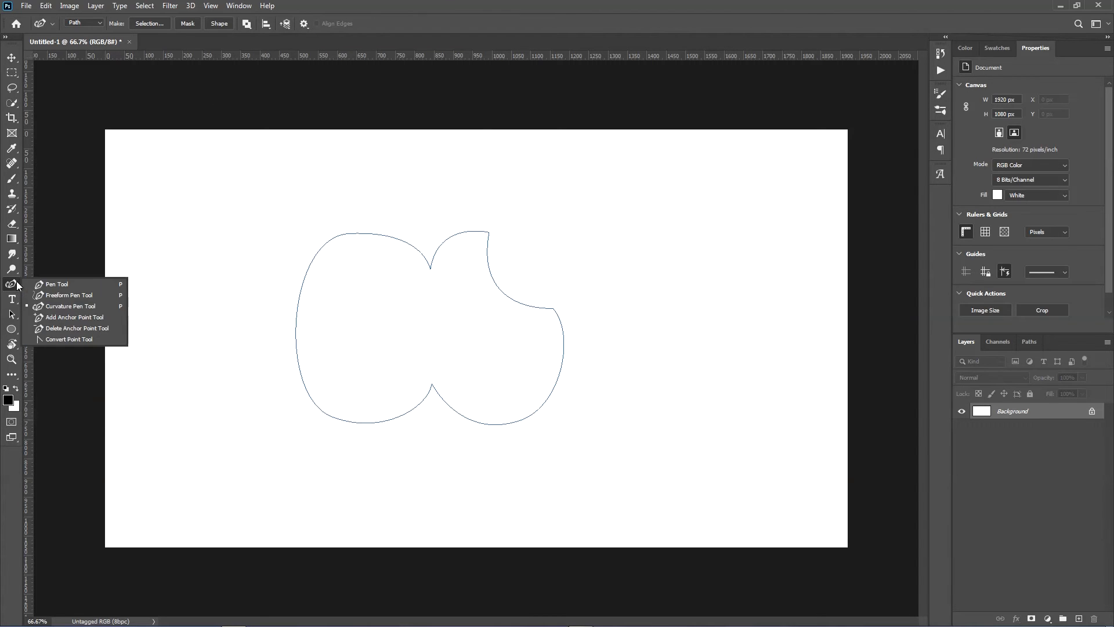
pyautogui.click(56, 284)
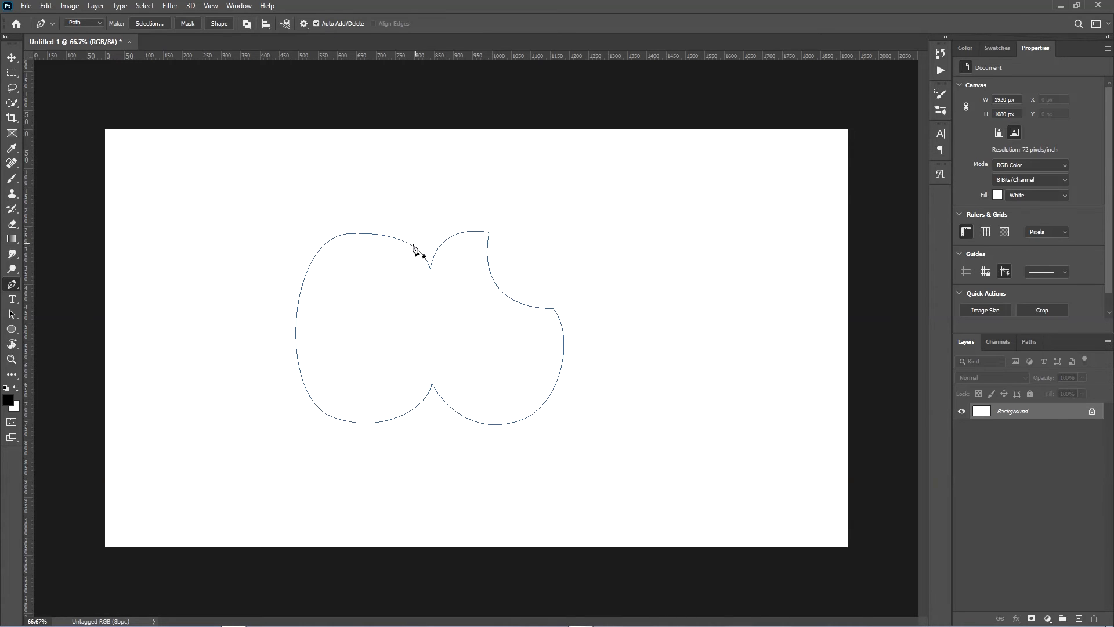
# Step: Place a series of pen anchors in the empty area beside the apple outline and undo them all
pyautogui.click(653, 207)
pyautogui.click(736, 232)
pyautogui.click(732, 146)
pyautogui.click(649, 177)
pyautogui.click(643, 246)
pyautogui.hotkey('ctrl', 'z')
pyautogui.hotkey('ctrl', 'z')
pyautogui.hotkey('ctrl', 'z')
pyautogui.hotkey('ctrl', 'z')
pyautogui.hotkey('ctrl', 'z')
# Step: Draw a second trial path of four anchors beside the apple outline and undo it
pyautogui.click(10, 283)
pyautogui.keyDown('ctrl'); pyautogui.click(435, 259); pyautogui.keyUp('ctrl')
pyautogui.click(8, 288)
pyautogui.click(711, 238)
pyautogui.click(727, 336)
pyautogui.click(604, 202)
pyautogui.click(715, 199)
pyautogui.hotkey('ctrl', 'z')
pyautogui.hotkey('ctrl', 'z')
pyautogui.hotkey('ctrl', 'z')
pyautogui.hotkey('ctrl', 'z')
# Step: Display the document's list of paths
pyautogui.click(12, 285)
pyautogui.click(10, 287)
pyautogui.click(1028, 343)
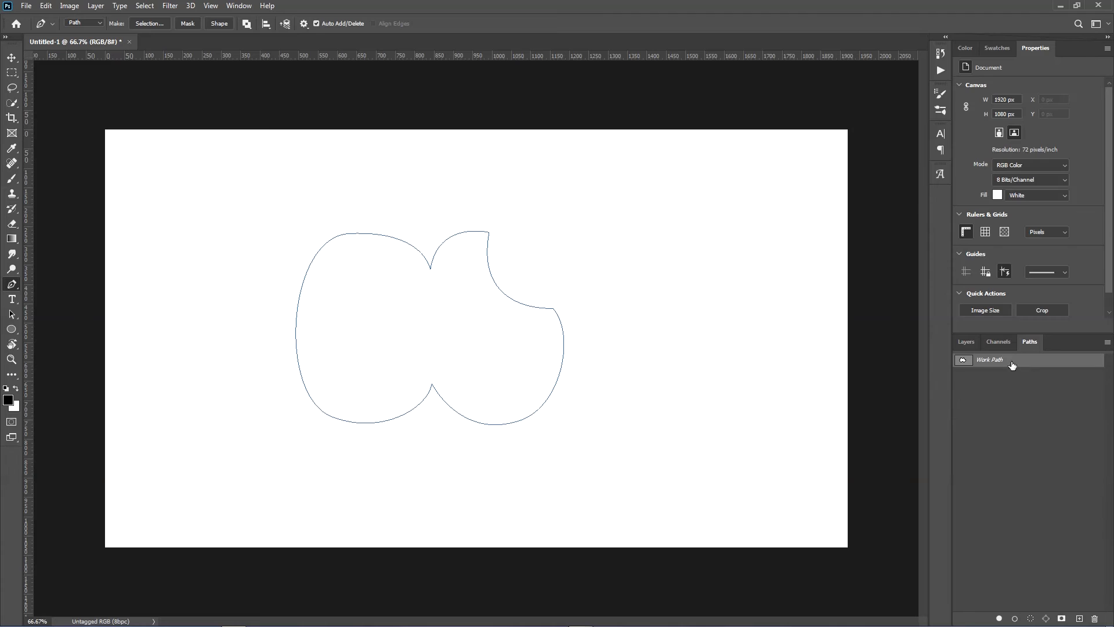
# Step: Try loading the work path as a selection and review the commands available for the apple path
pyautogui.keyDown('ctrl'); pyautogui.click(967, 361); pyautogui.keyUp('ctrl')
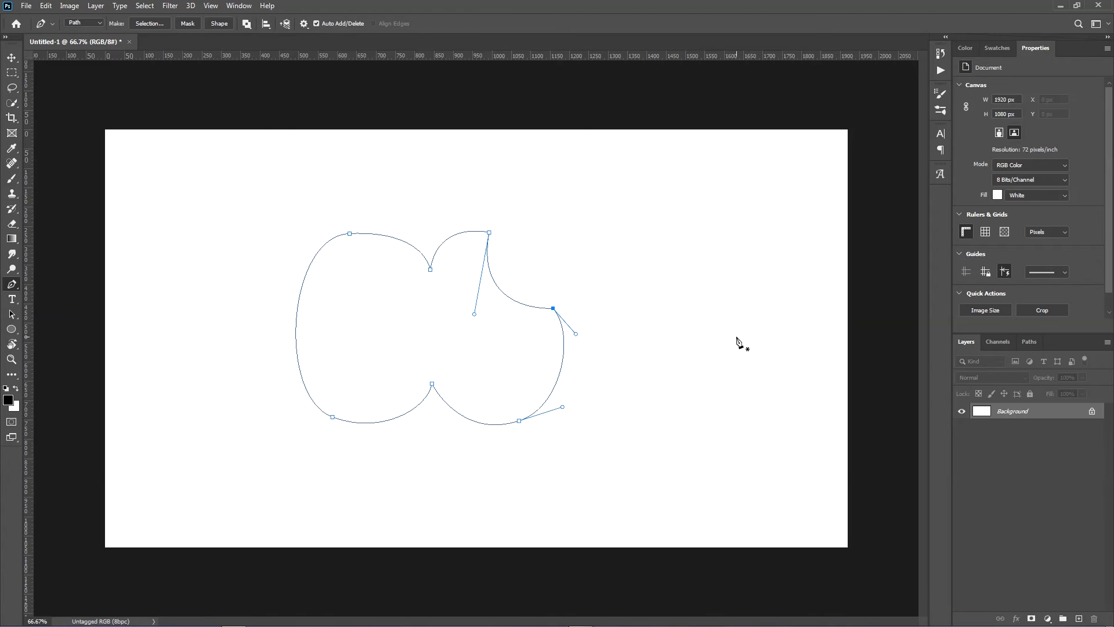
pyautogui.rightClick(389, 306)
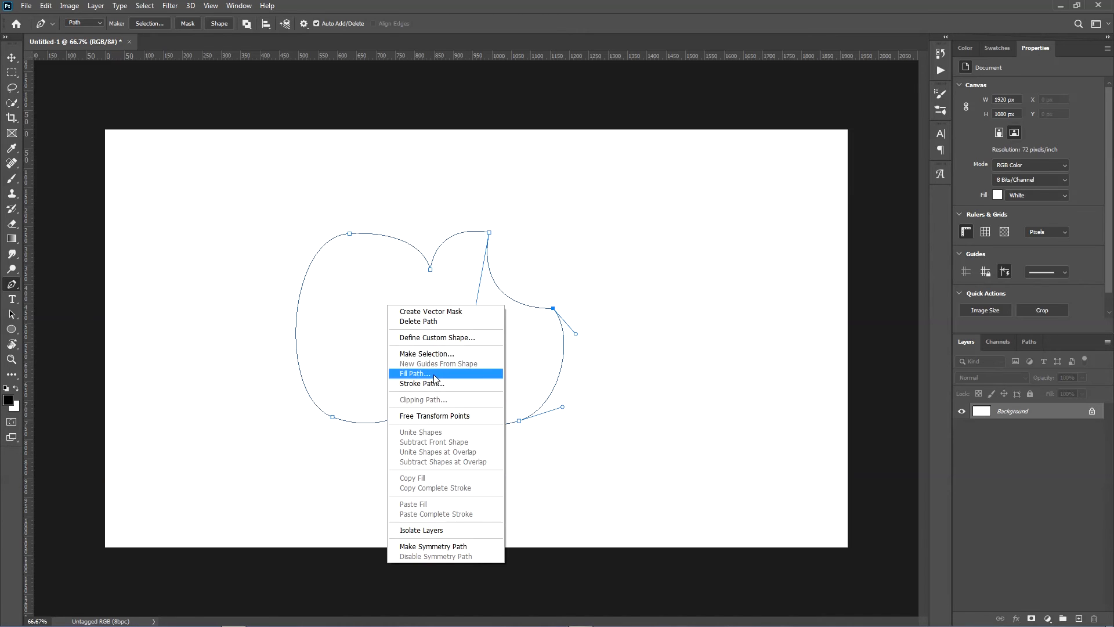
pyautogui.click(695, 2)
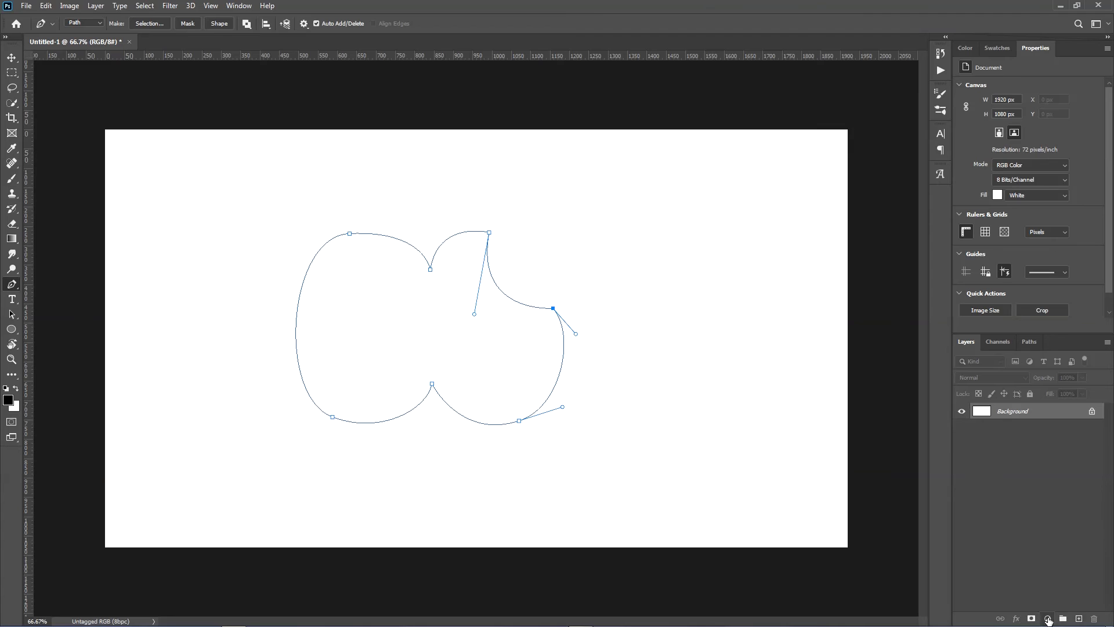
# Step: Add a black Solid Color fill layer from the apple path and return to the Pen Tool
pyautogui.click(1048, 618)
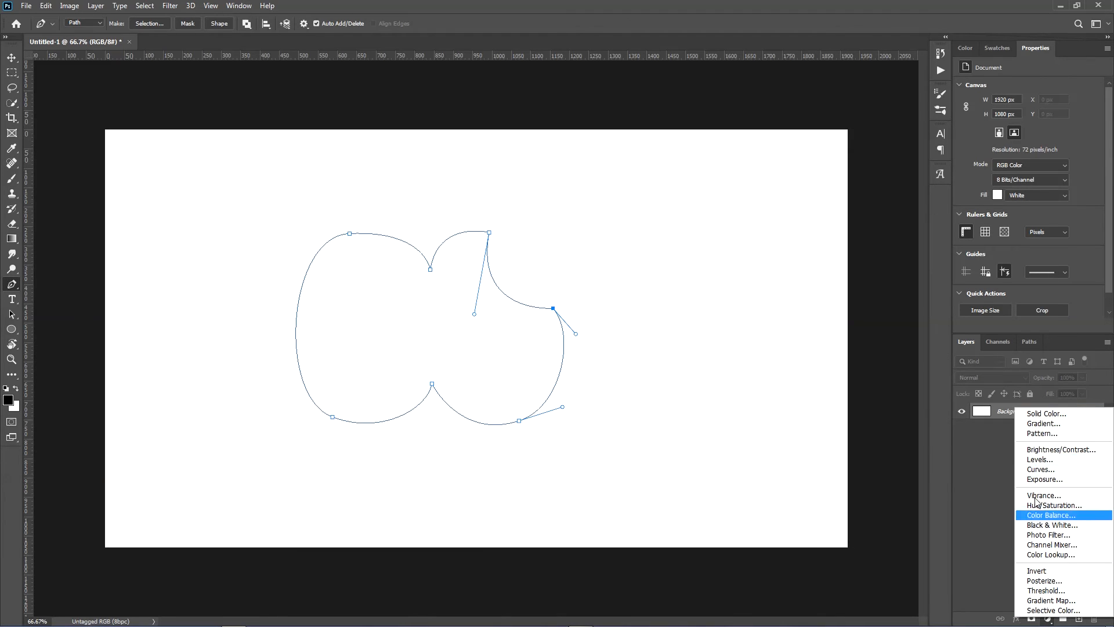
pyautogui.click(1060, 413)
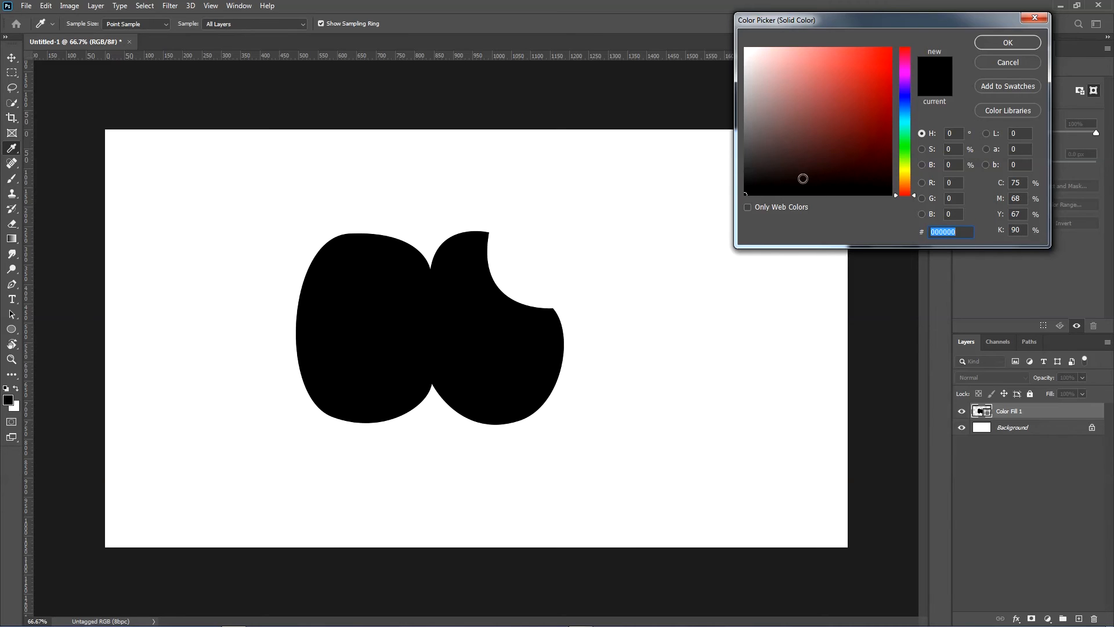
pyautogui.click(1008, 43)
pyautogui.press('p')
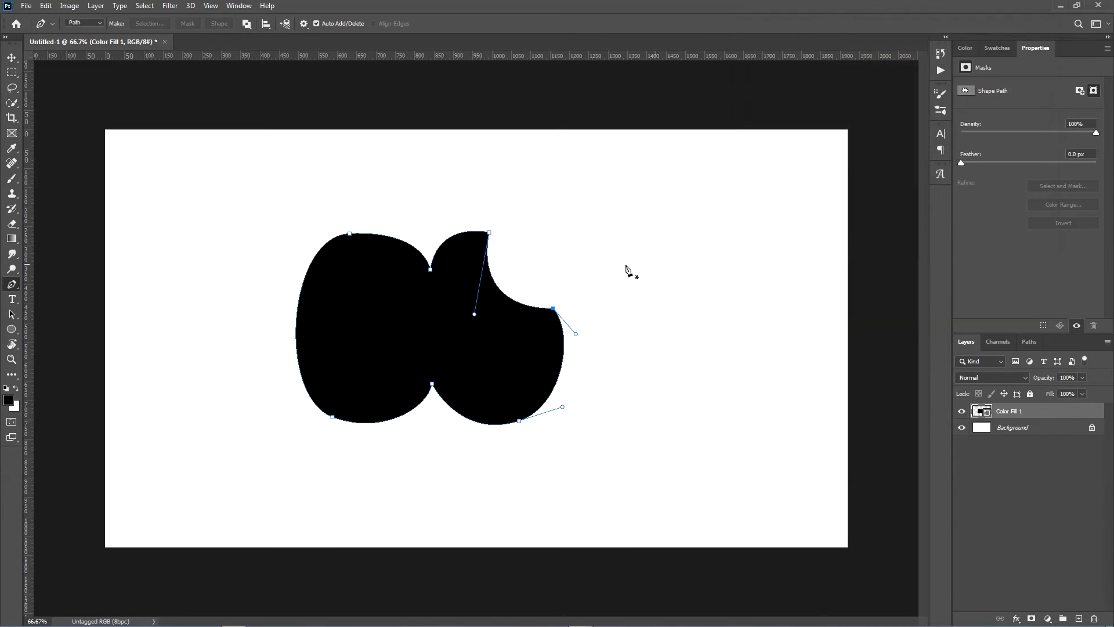
# Step: Display large layer thumbnails and widen the layer list
pyautogui.rightClick(986, 413)
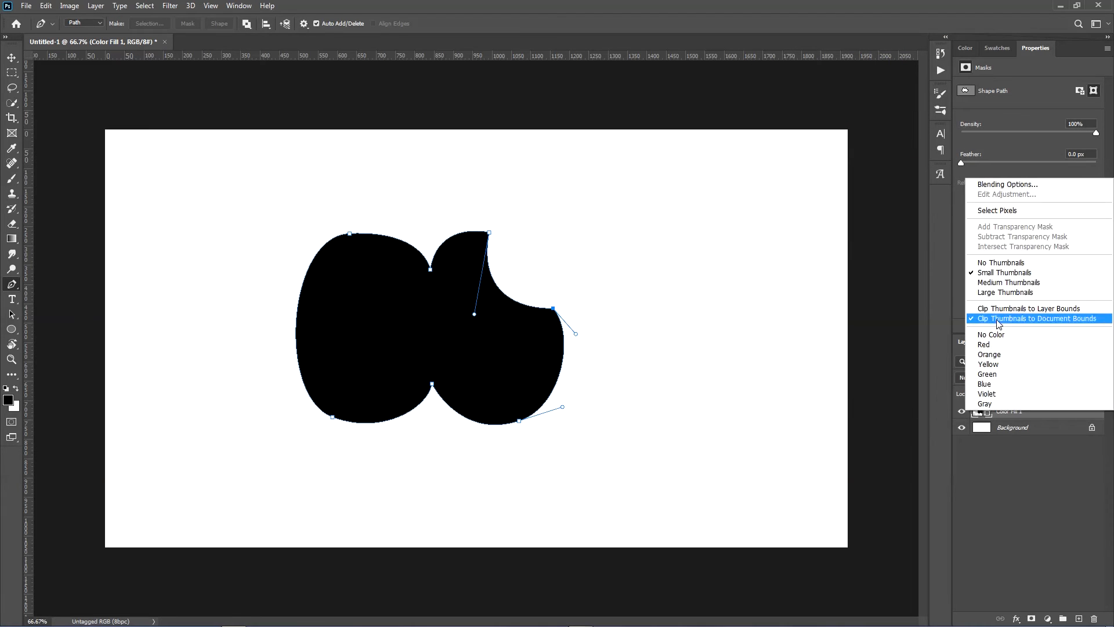
pyautogui.click(1007, 296)
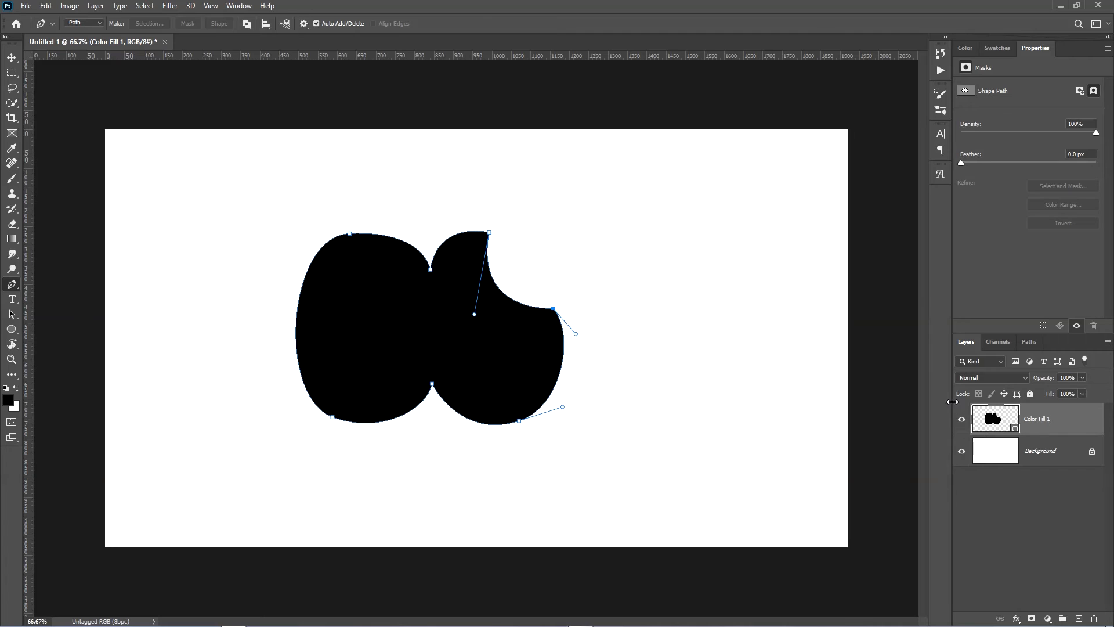
pyautogui.moveTo(946, 401); pyautogui.dragTo(888, 402)
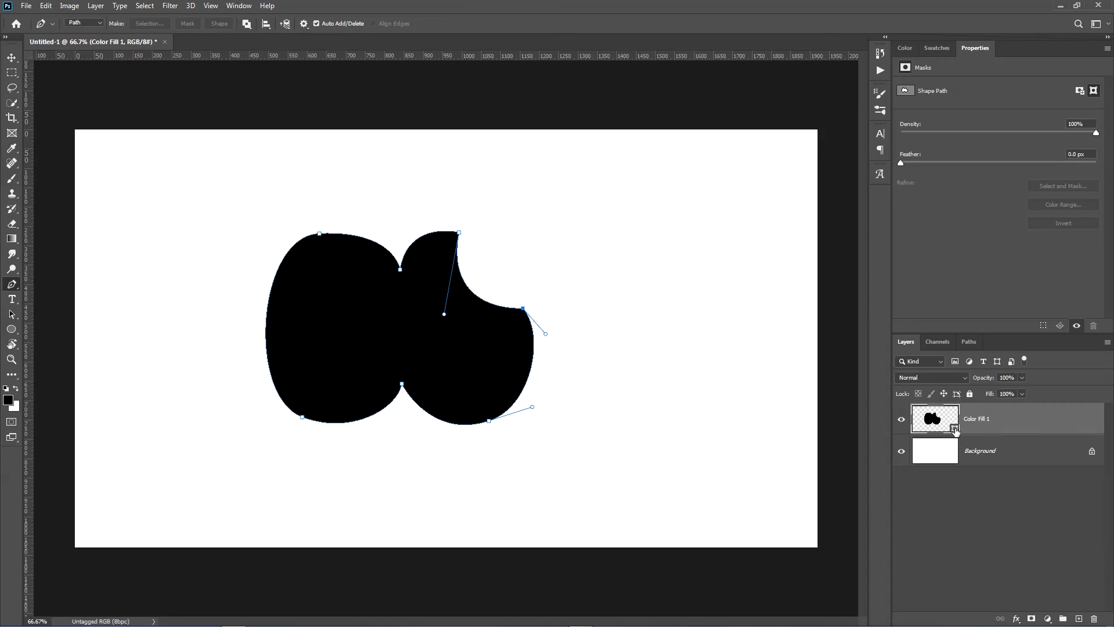
# Step: Reshape the filled apple by moving both bite corner anchors and adjusting the curve handle of its upper-left anchor
pyautogui.moveTo(458, 232); pyautogui.dragTo(476, 235)
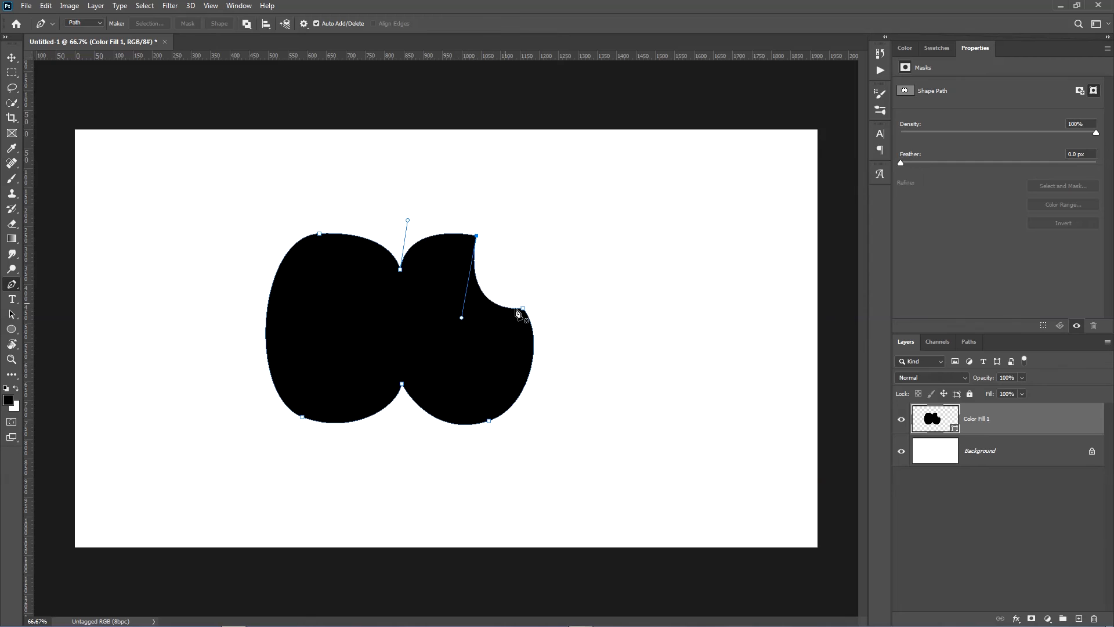
pyautogui.moveTo(523, 309); pyautogui.dragTo(541, 343)
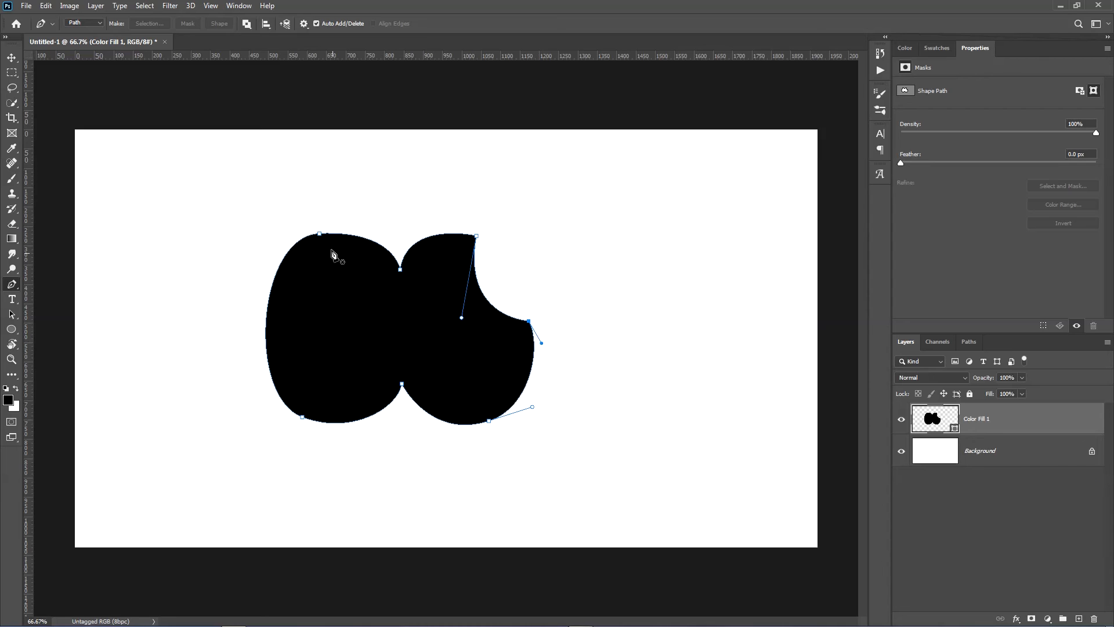
pyautogui.keyDown('ctrl'); pyautogui.click(319, 234); pyautogui.keyUp('ctrl')
pyautogui.moveTo(256, 236); pyautogui.dragTo(255, 241)
pyautogui.click(474, 256)
pyautogui.hotkey('ctrl', 'z')
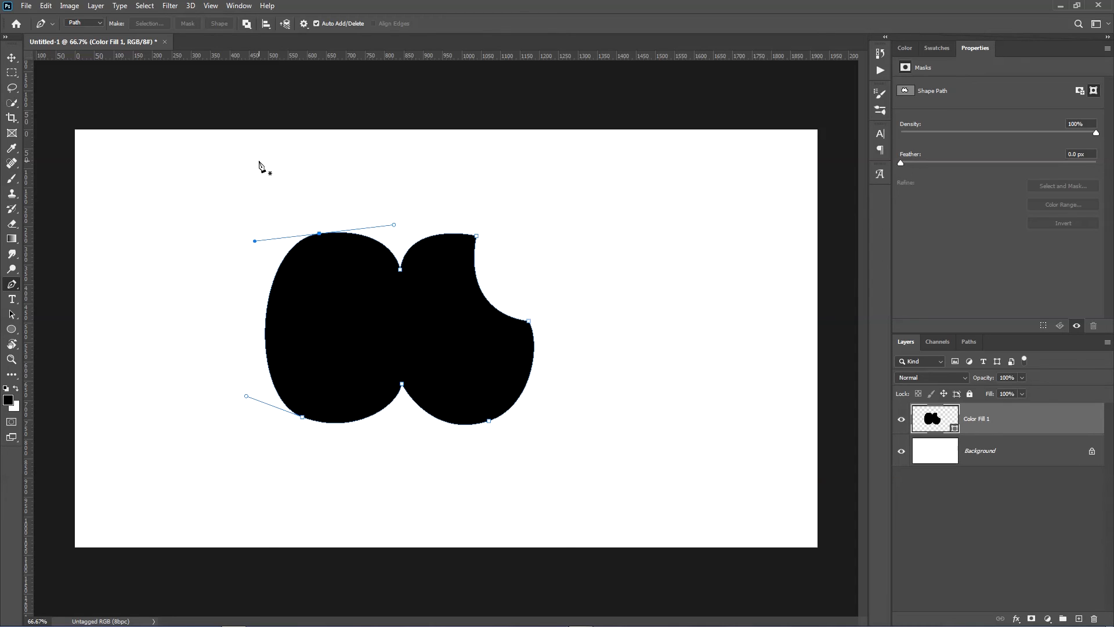
# Step: Delete the black color fill layer
pyautogui.click(11, 58)
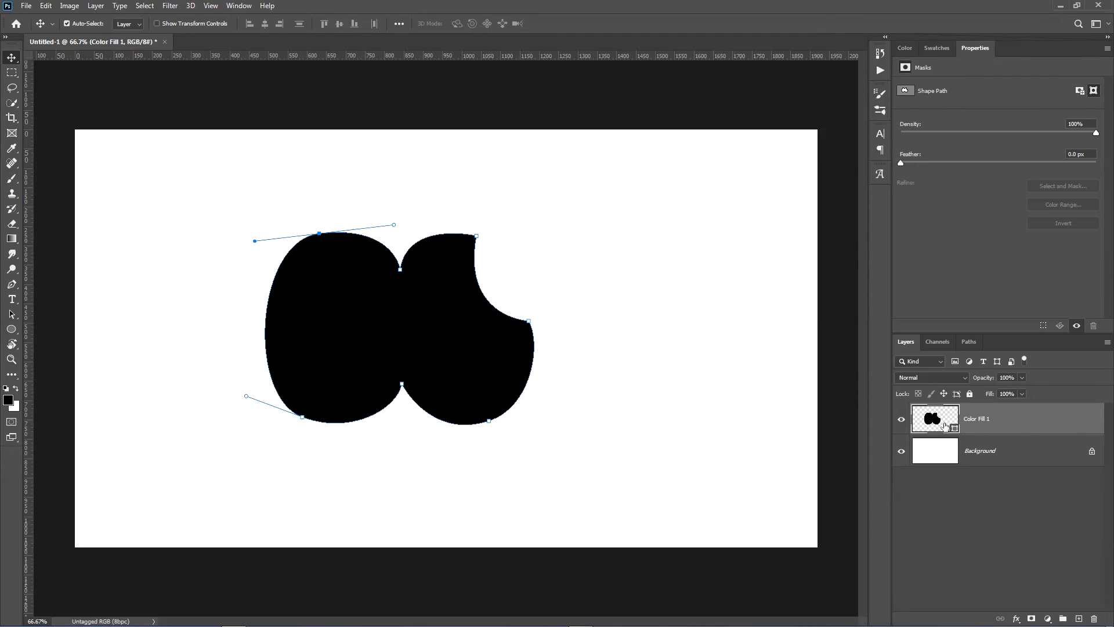
pyautogui.moveTo(1012, 429); pyautogui.dragTo(1094, 618)
# Step: Show the original work path on the canvas and select its left curve to display the anchors
pyautogui.click(969, 341)
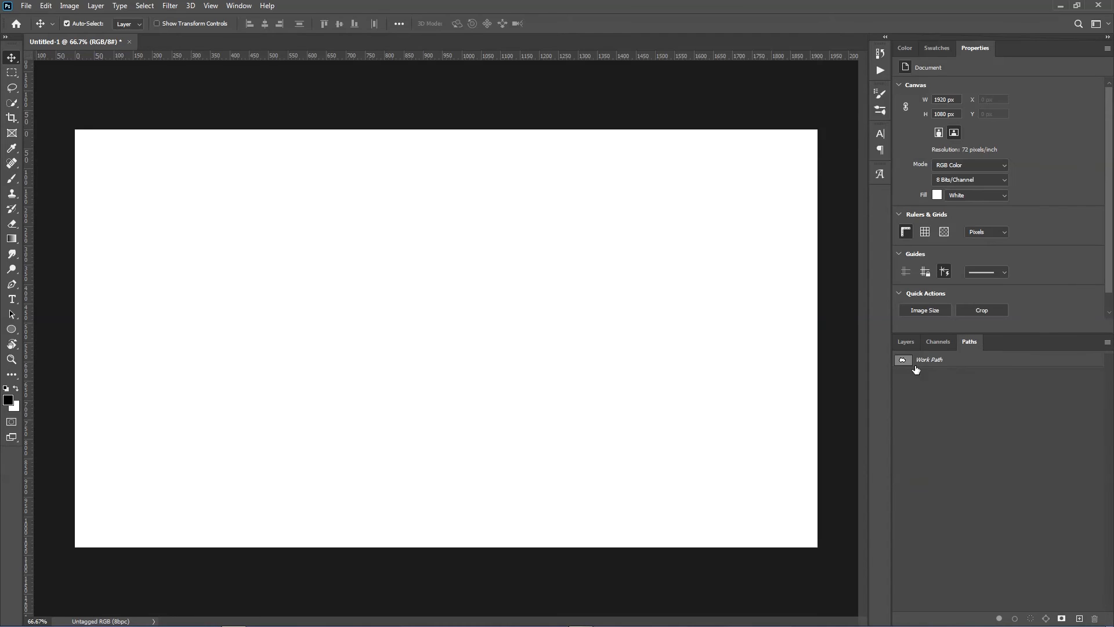
pyautogui.click(904, 362)
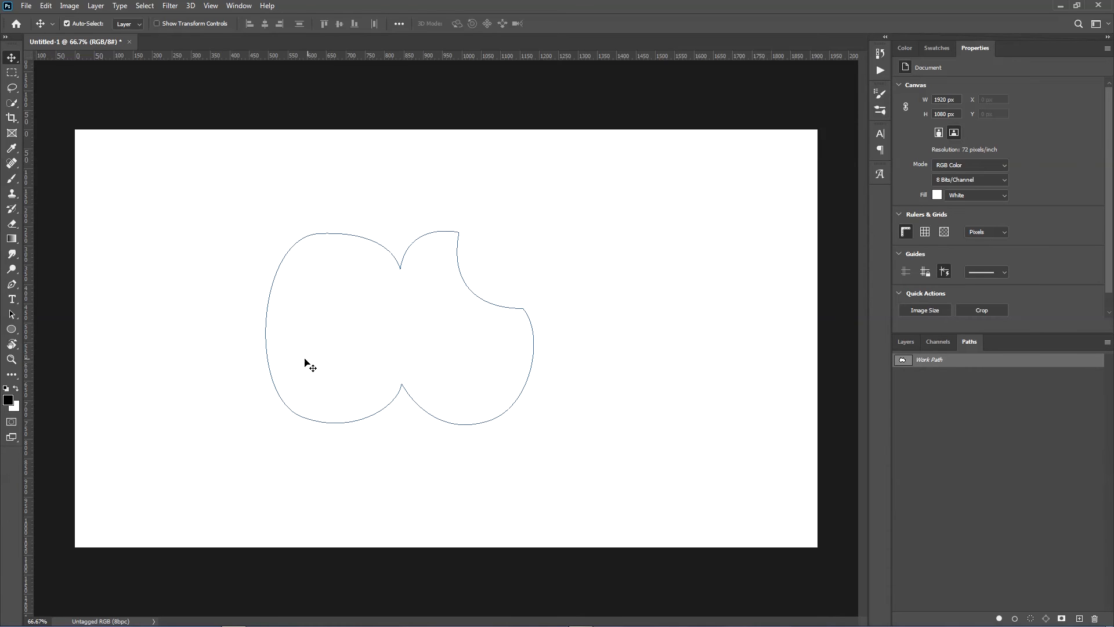
pyautogui.press('a')
pyautogui.click(268, 367)
pyautogui.press('p')
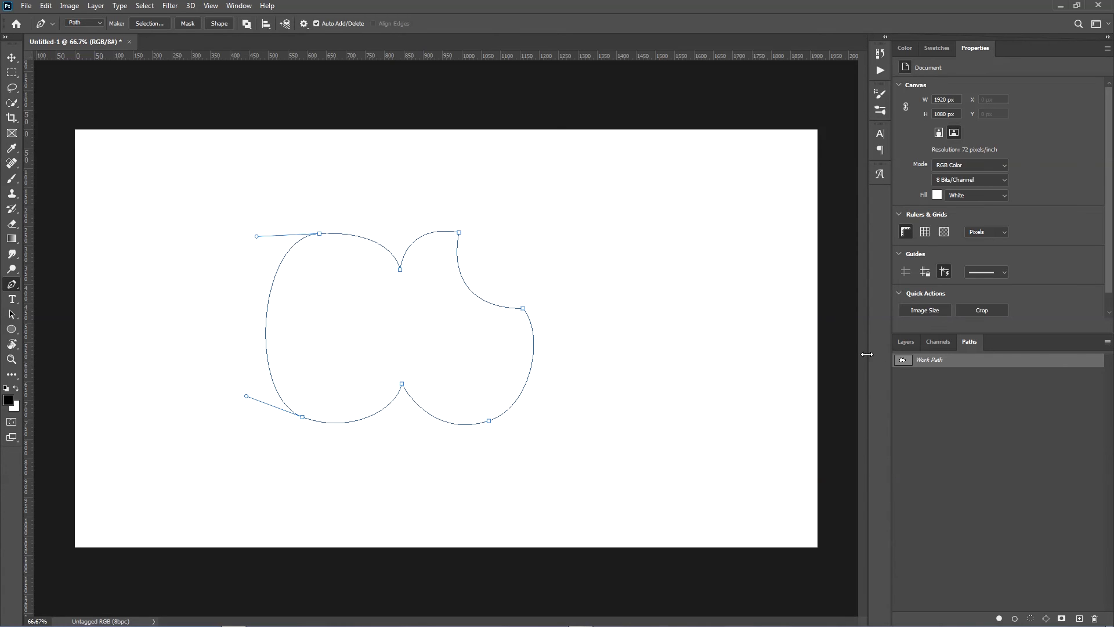
# Step: Load the work path as a selection from the paths list and undo it
pyautogui.click(904, 343)
pyautogui.click(968, 342)
pyautogui.moveTo(906, 361); pyautogui.dragTo(908, 366)
pyautogui.keyDown('ctrl'); pyautogui.click(906, 361); pyautogui.keyUp('ctrl')
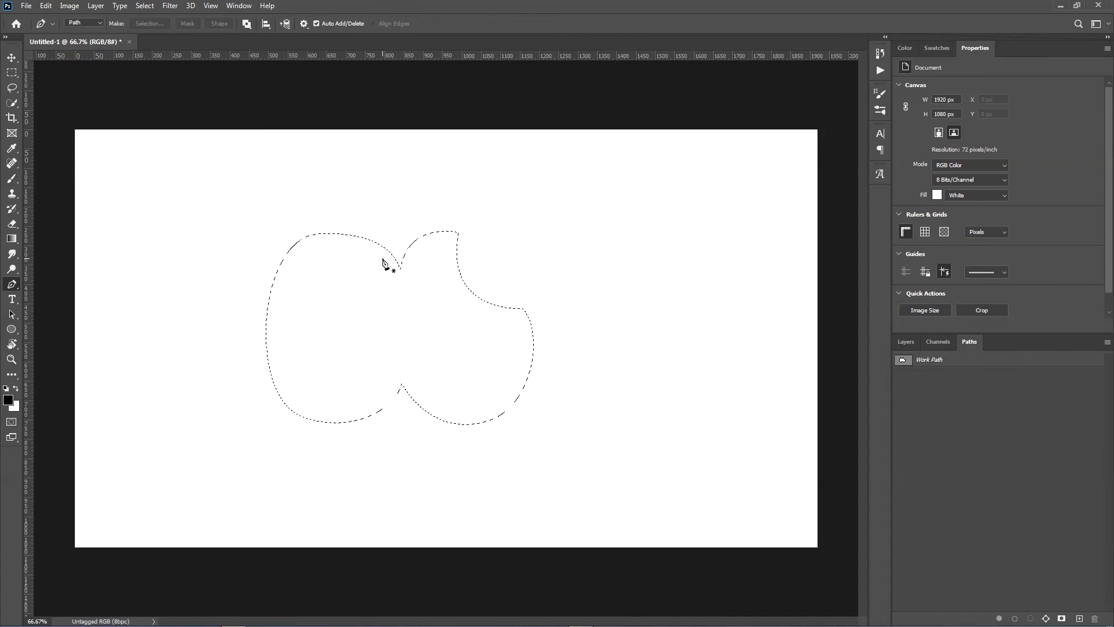
pyautogui.hotkey('ctrl', 'z')
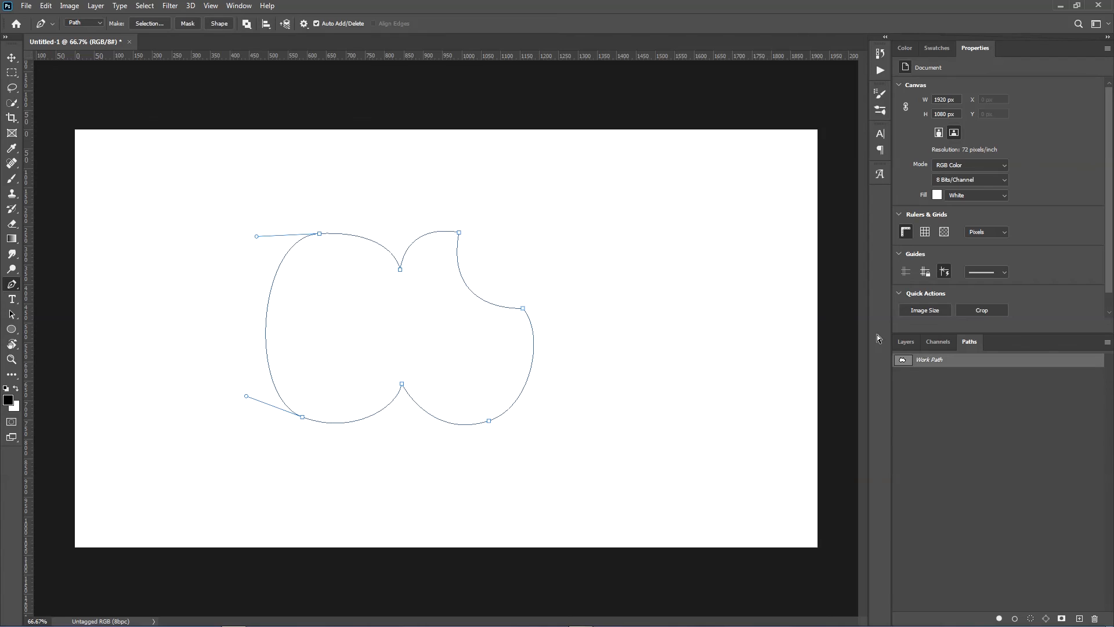
# Step: Convert the apple path to a selection with the Background layer active and fill it with the foreground color
pyautogui.click(910, 343)
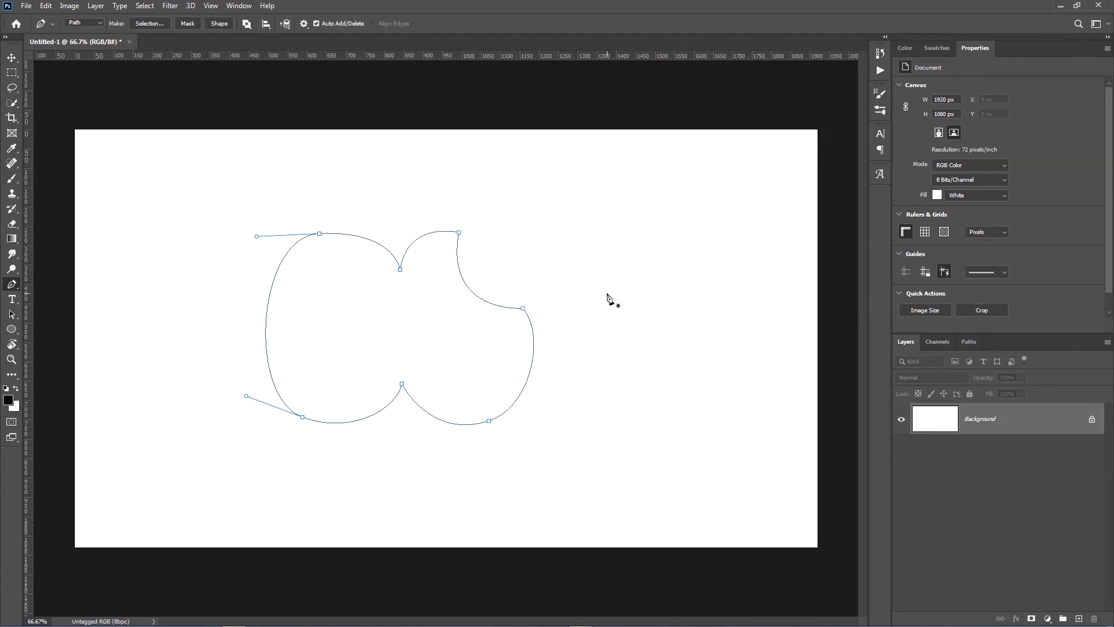
pyautogui.hotkey('ctrl', 'Return')
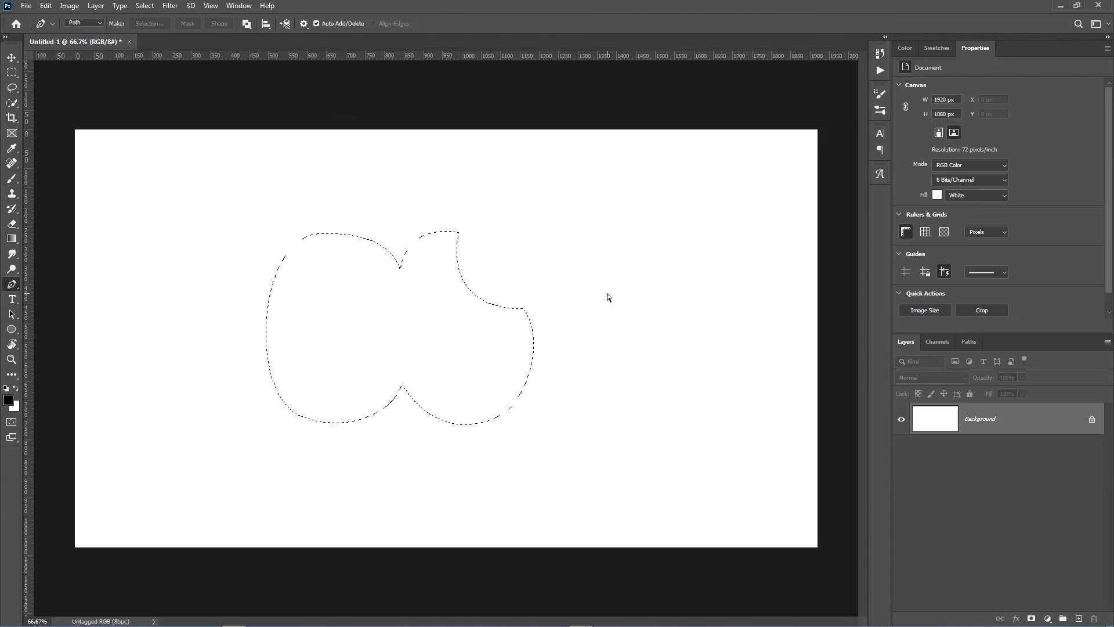
pyautogui.hotkey('alt', 'BackSpace')
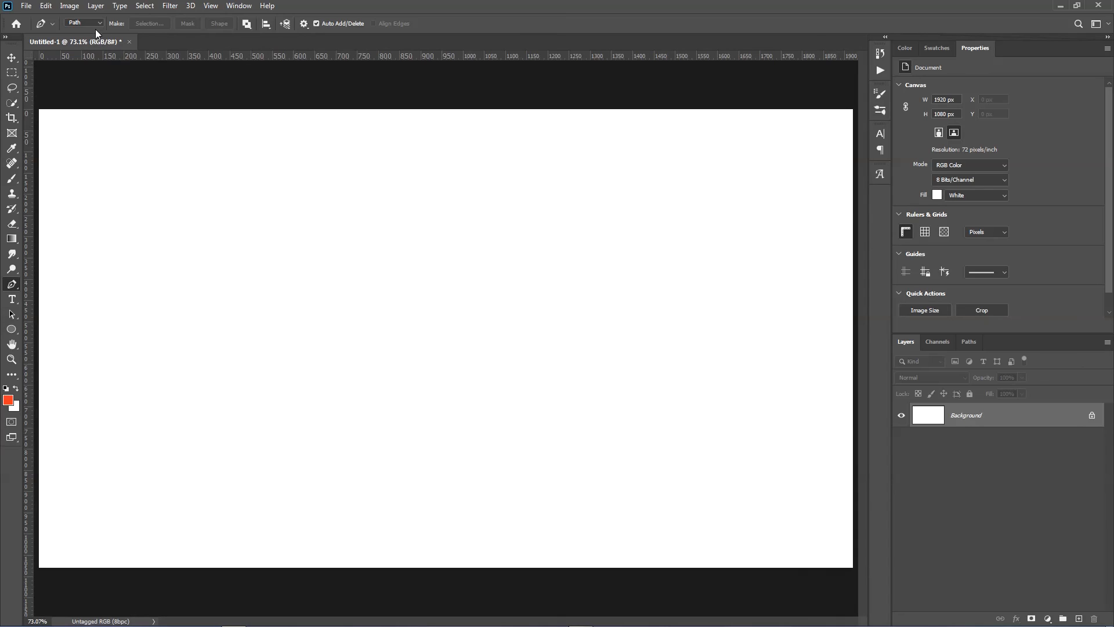
# Step: Draw a four-cornered orange shape with the Pen tool in Shape mode and undo it
pyautogui.click(94, 24)
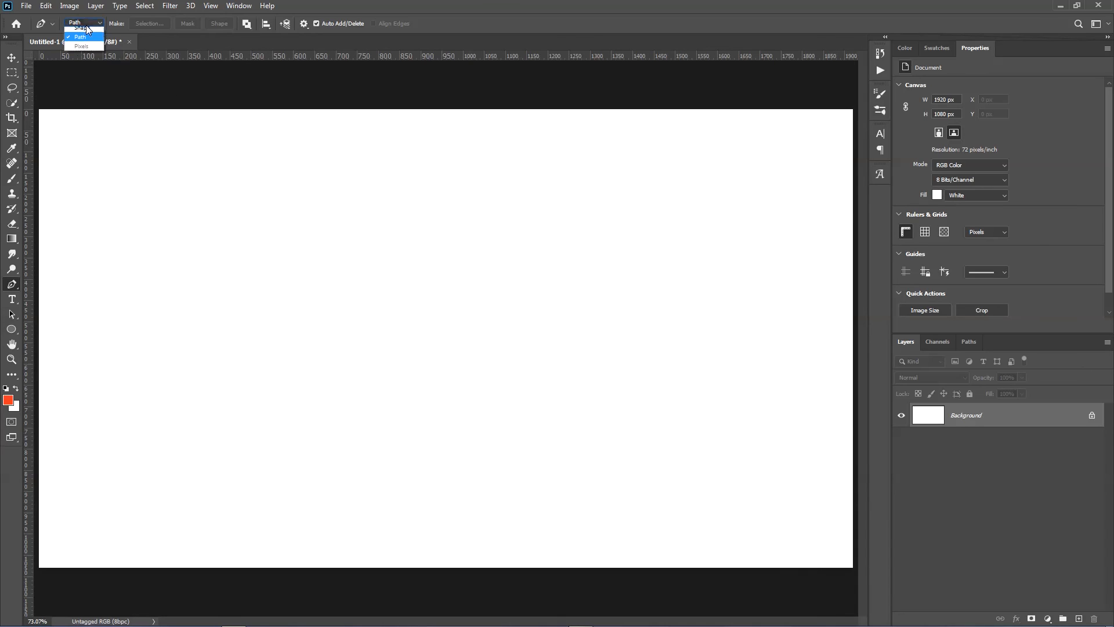
pyautogui.click(81, 30)
pyautogui.click(300, 198)
pyautogui.click(242, 380)
pyautogui.click(614, 444)
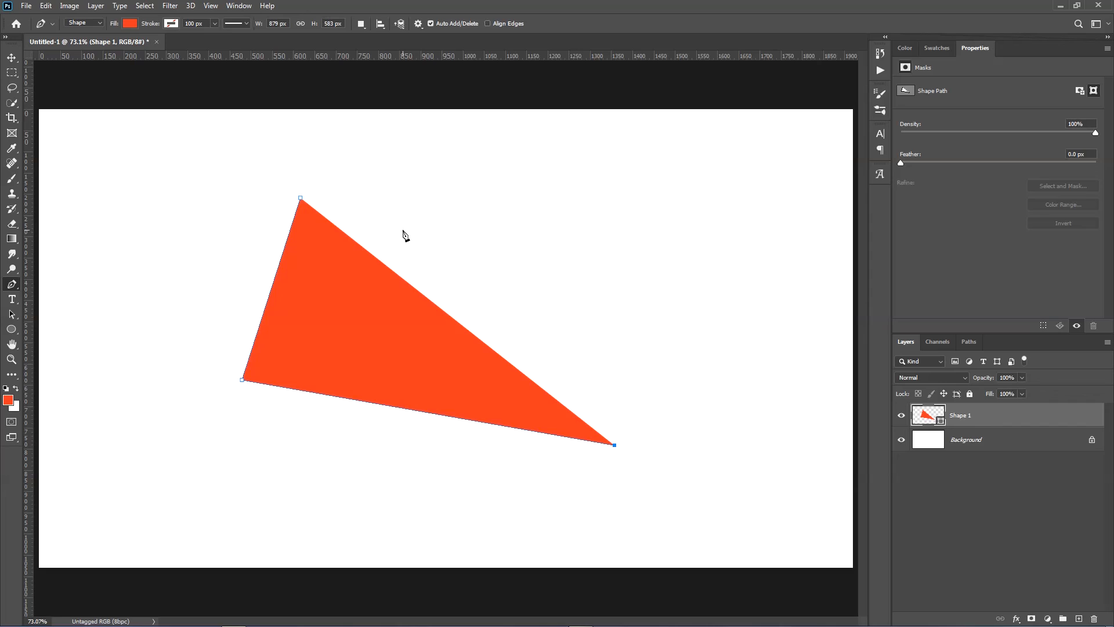
pyautogui.click(594, 211)
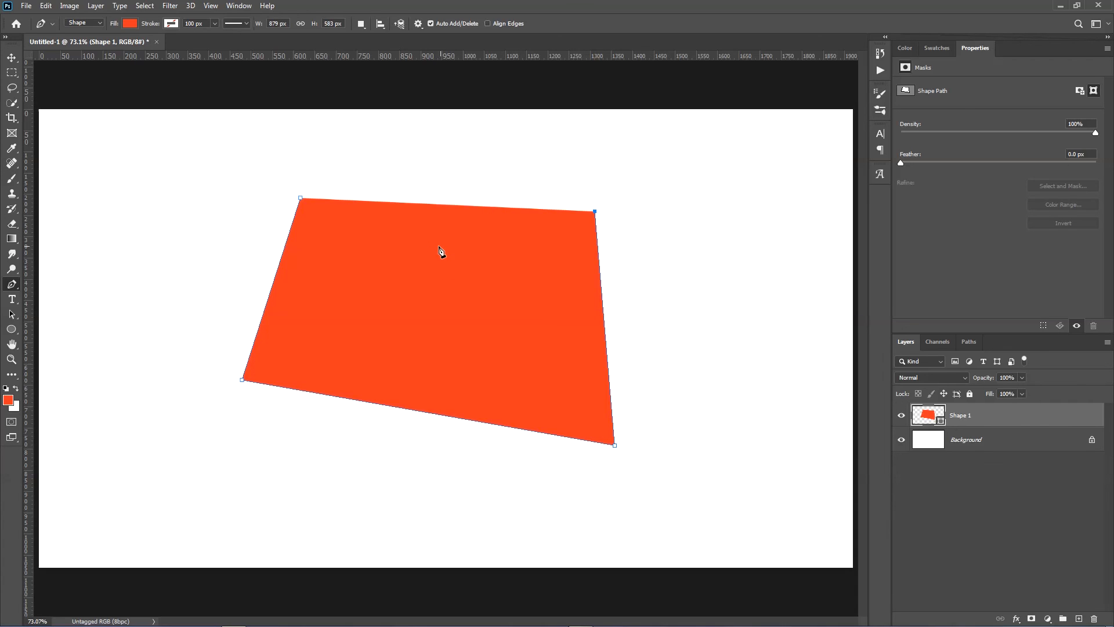
pyautogui.hotkey('ctrl', 'z')
pyautogui.hotkey('ctrl', 'z')
pyautogui.hotkey('ctrl', 'z')
pyautogui.hotkey('ctrl', 'z')
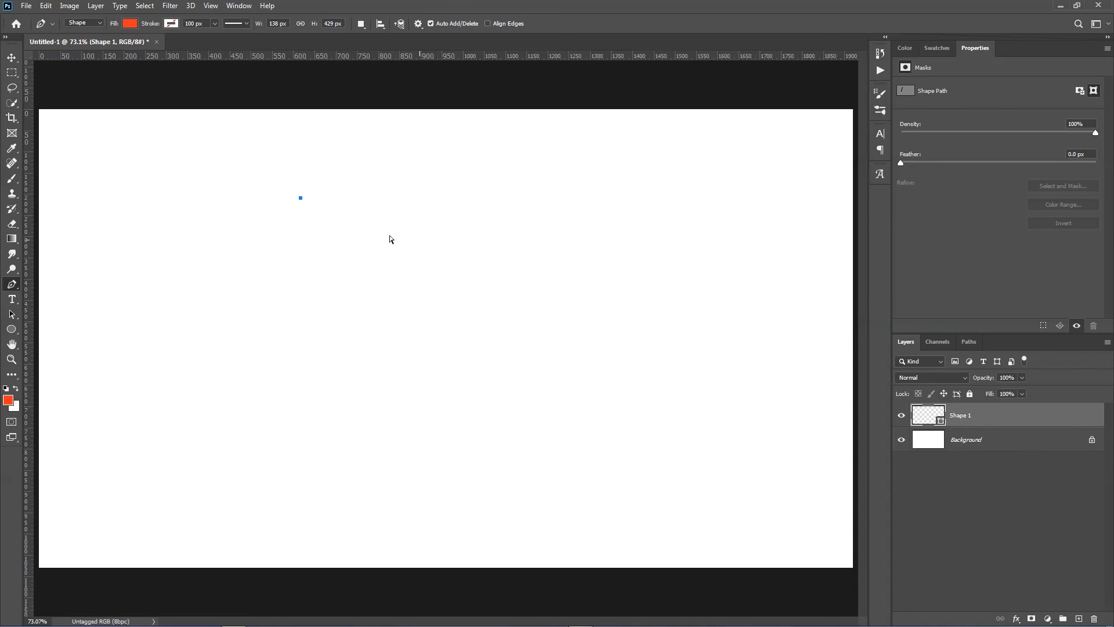
# Step: Switch the Pen tool to Path mode and draw a closed four-sided path in the middle of the canvas
pyautogui.click(93, 23)
pyautogui.press('Escape')
pyautogui.click(90, 24)
pyautogui.click(81, 41)
pyautogui.click(279, 286)
pyautogui.click(250, 402)
pyautogui.click(567, 402)
pyautogui.click(490, 259)
pyautogui.click(278, 286)
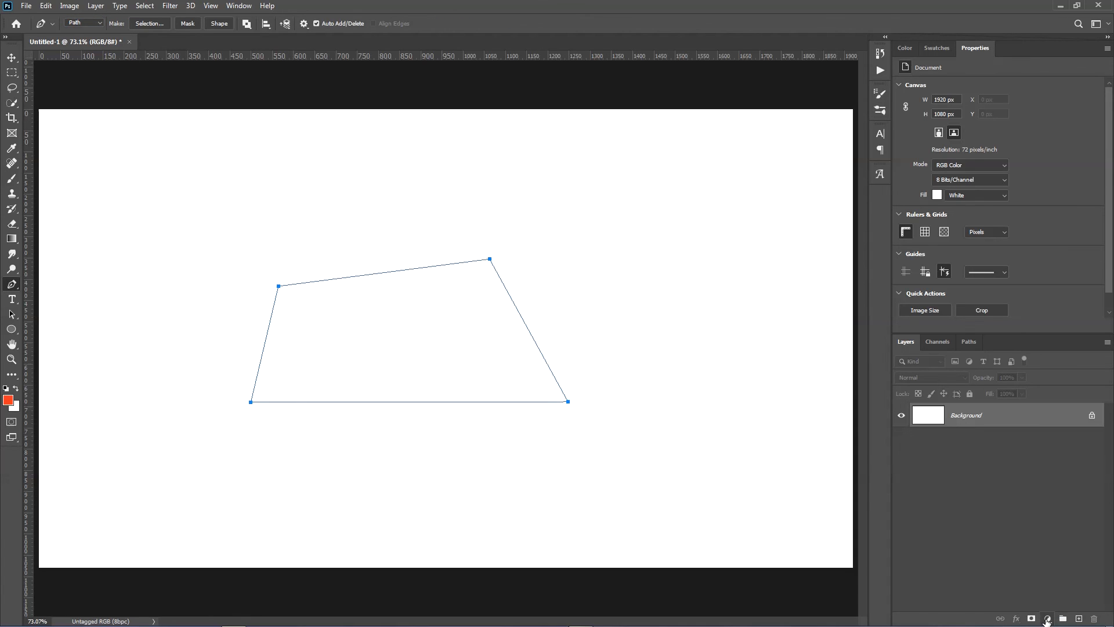
# Step: Add a Solid Color fill layer from the four-sided path using color ff3d28
pyautogui.click(1047, 618)
pyautogui.click(1056, 417)
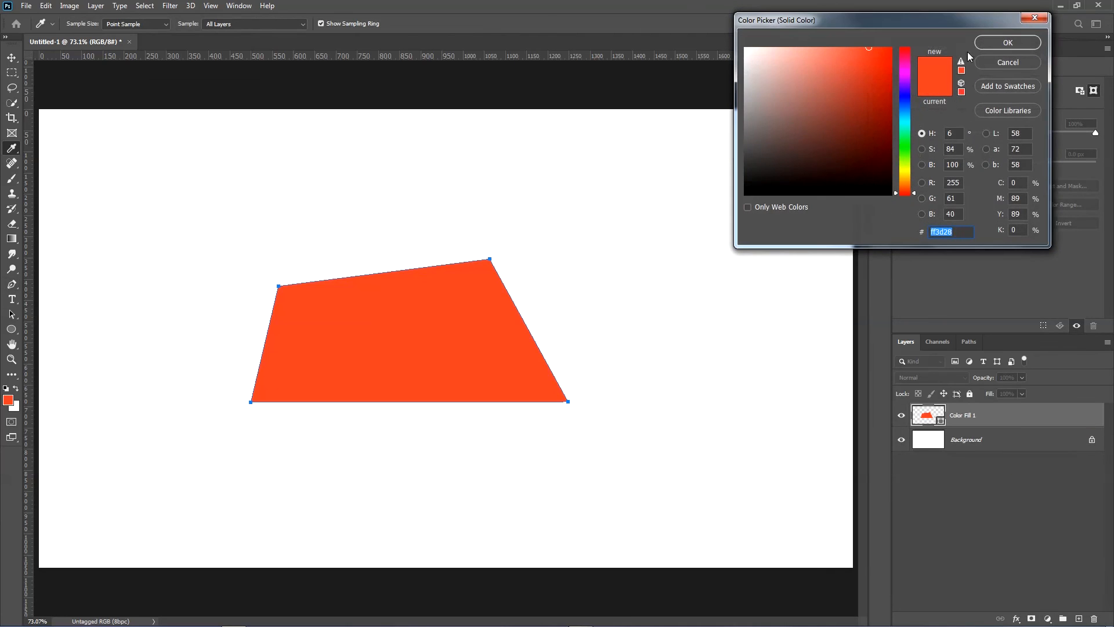
pyautogui.click(981, 42)
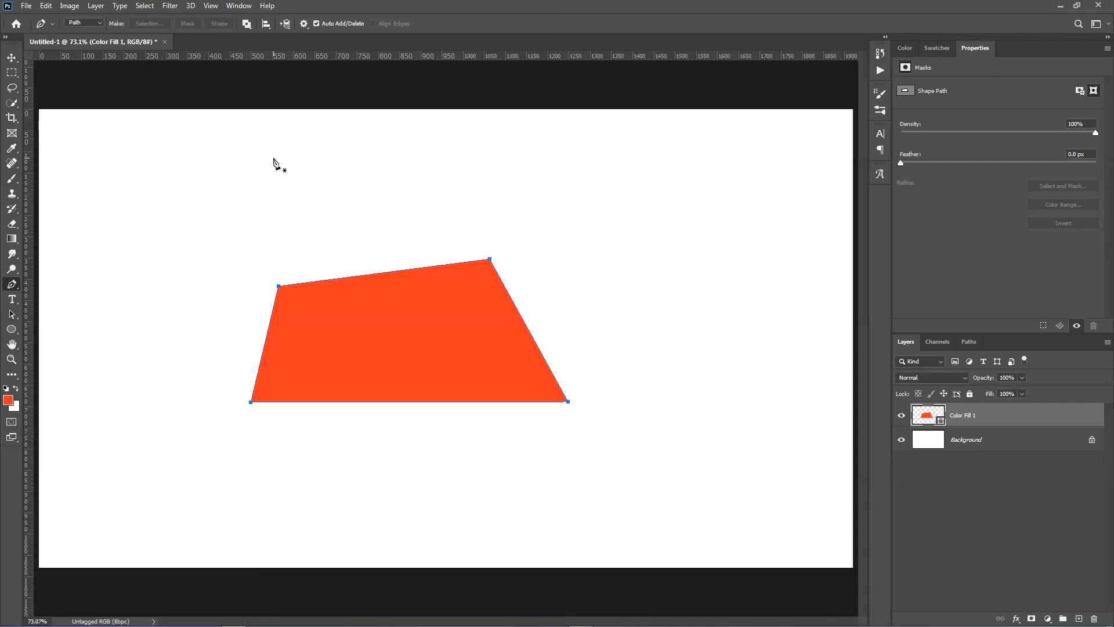
# Step: Shrink the orange shape to a tiny size about its center with Free Transform
pyautogui.press('v')
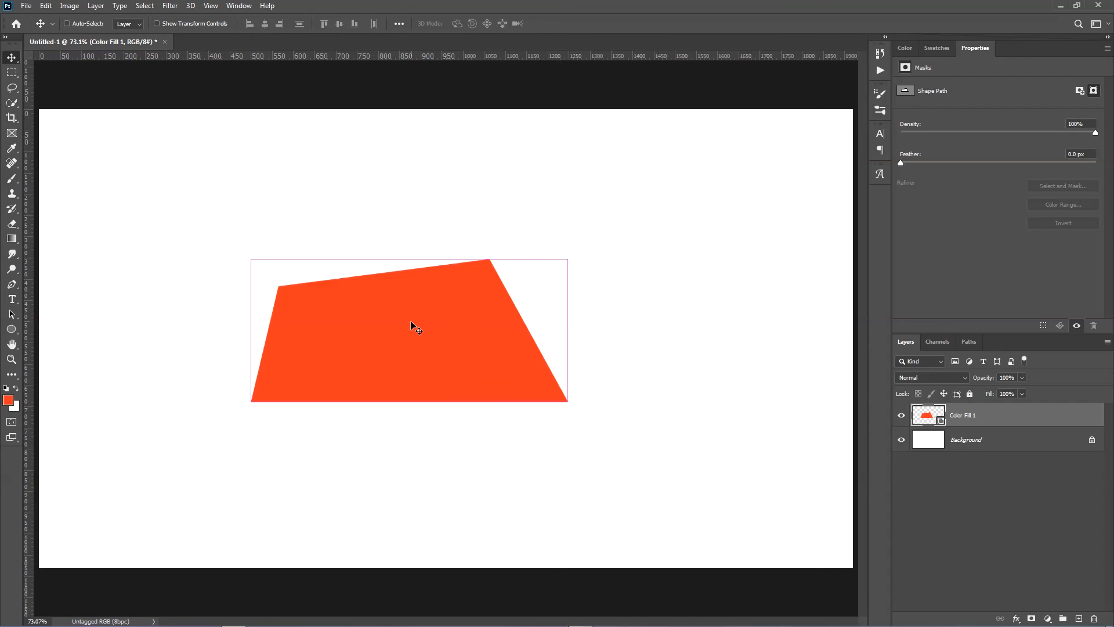
pyautogui.hotkey('ctrl', 't')
pyautogui.moveTo(563, 400); pyautogui.dragTo(412, 348)
pyautogui.press('Return')
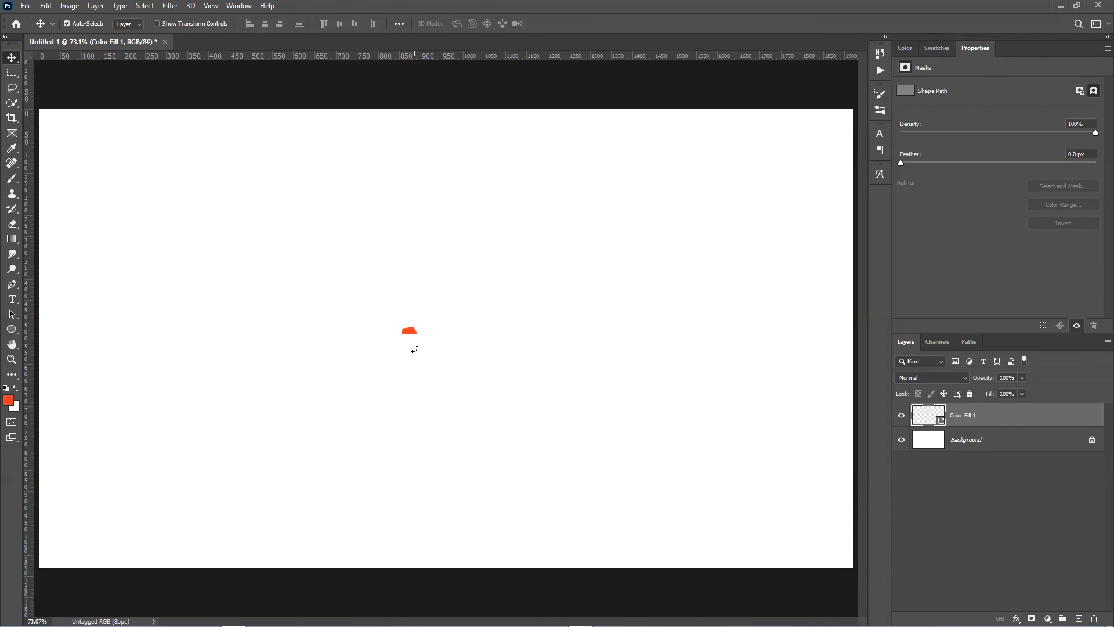
# Step: Enlarge the tiny orange shape until it extends past the canvas's left edge, and shift it further left
pyautogui.hotkey('ctrl', 't')
pyautogui.moveTo(425, 343); pyautogui.dragTo(800, 606)
pyautogui.click(574, 23)
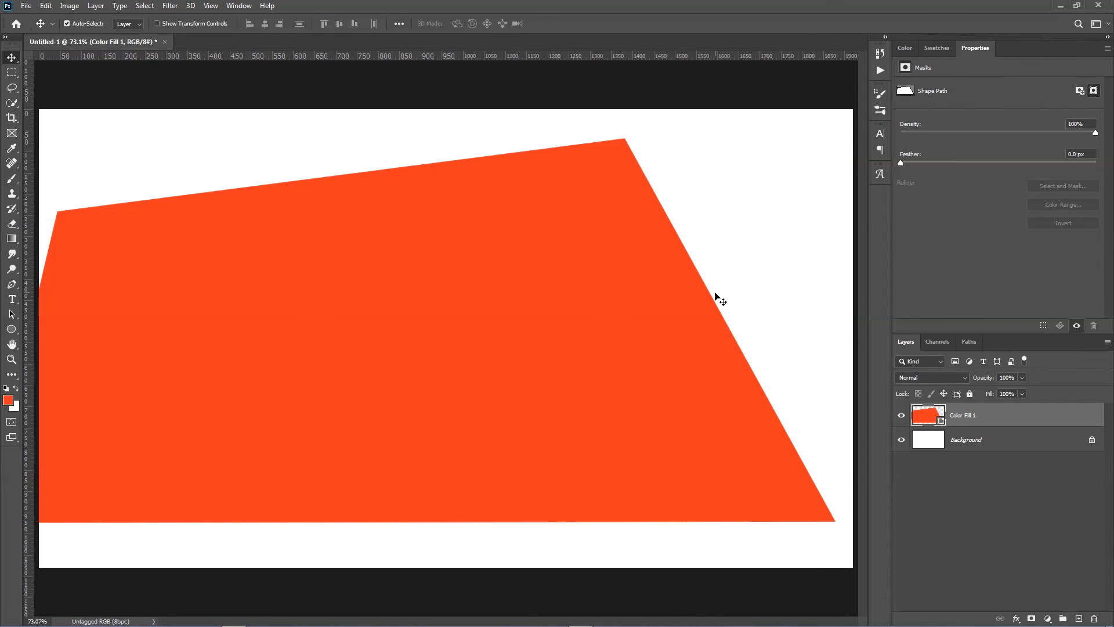
pyautogui.moveTo(603, 279); pyautogui.dragTo(545, 279)
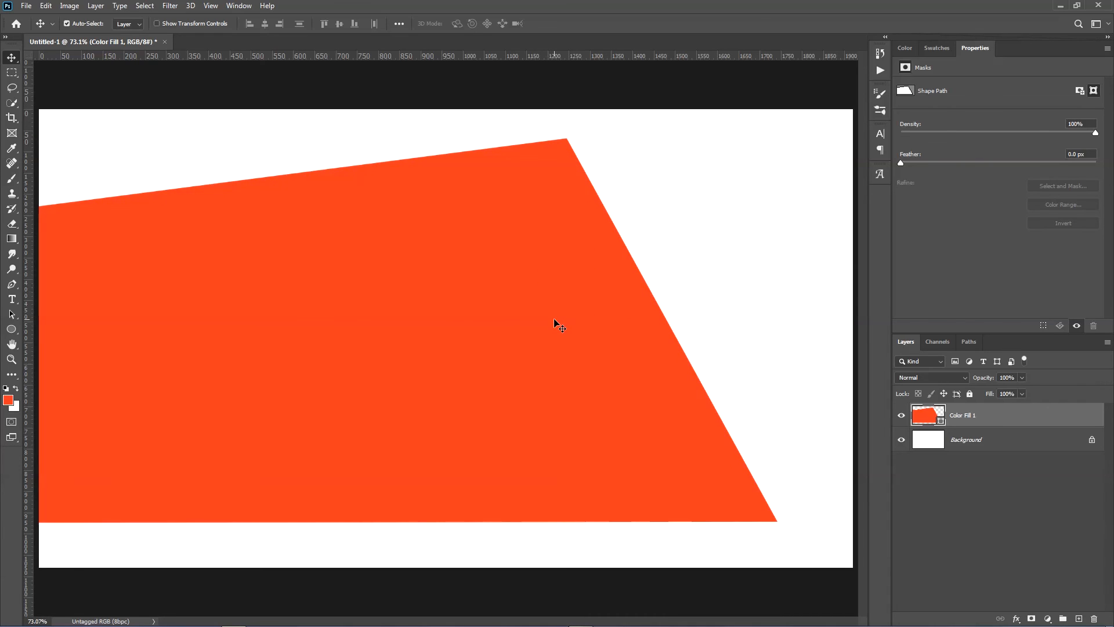
# Step: Examine the slanted right edge of the enlarged orange shape at pixel level
pyautogui.scroll(3, 646, 291)
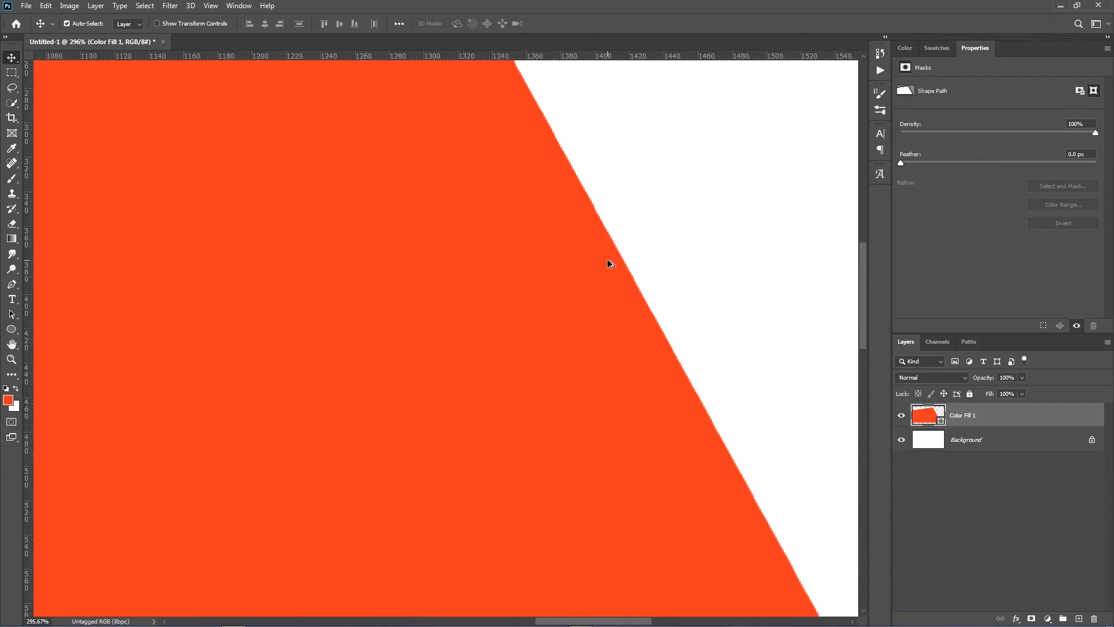
pyautogui.scroll(6, 606, 259)
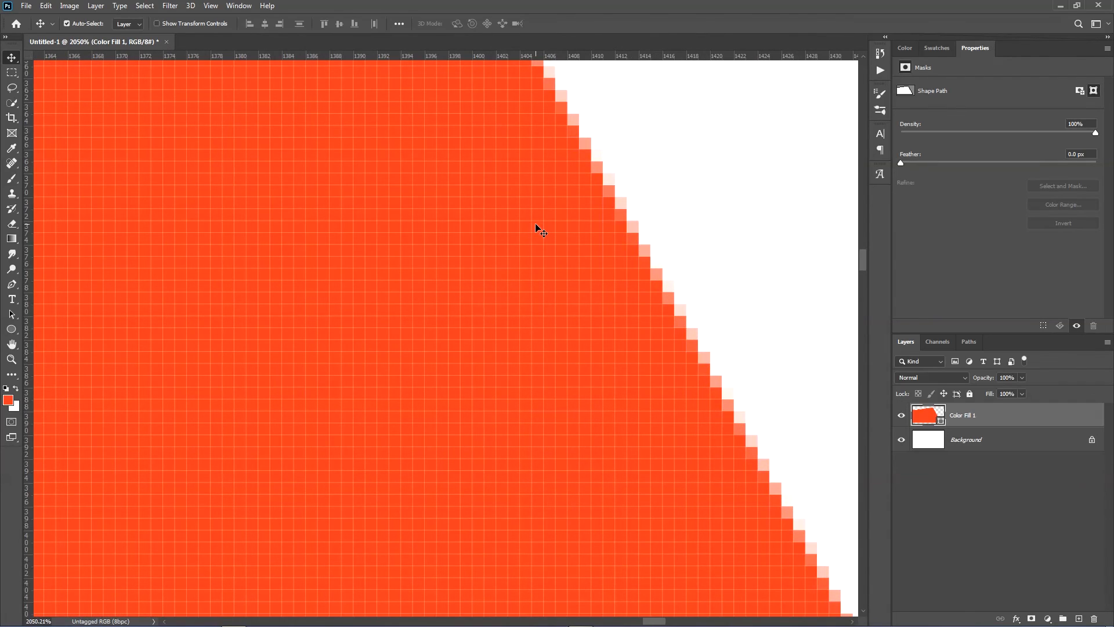
pyautogui.hotkey('ctrl', '0')
# Step: Check the document's pixel dimensions in Image Size and inspect the orange shape's slanted right edge up close
pyautogui.hotkey('ctrl', 'alt', 'i')
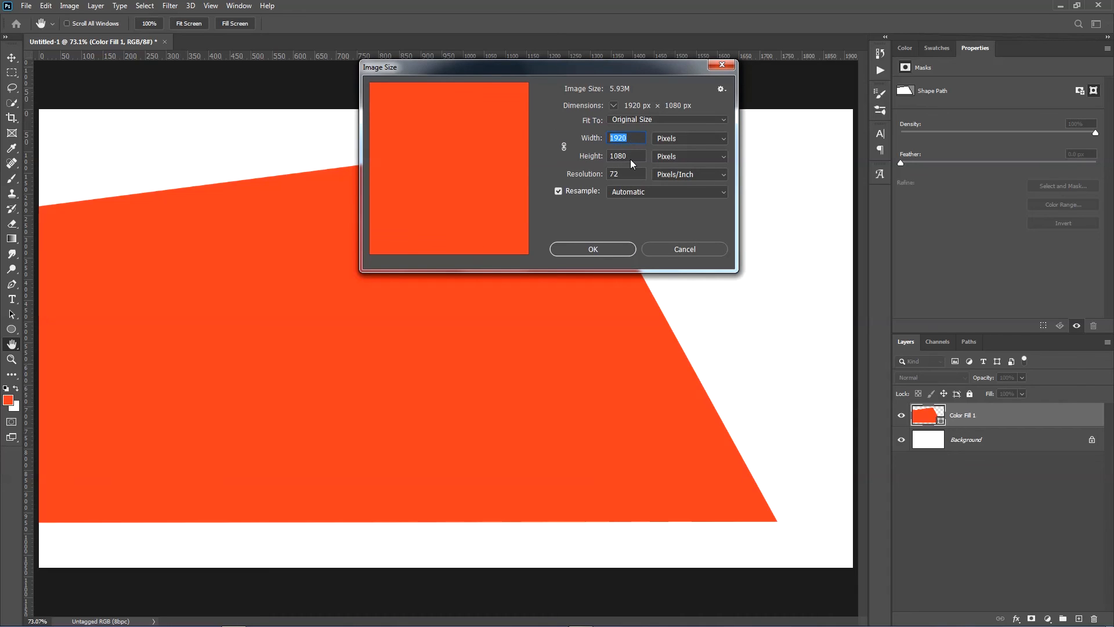
pyautogui.click(685, 249)
pyautogui.scroll(5, 672, 251)
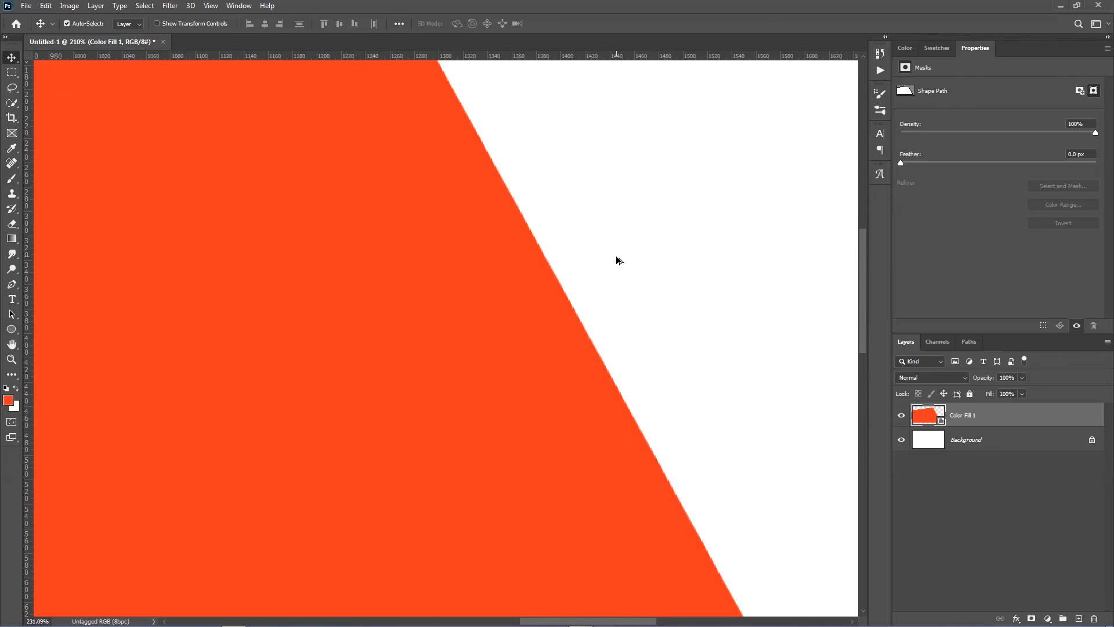
pyautogui.scroll(3, 618, 261)
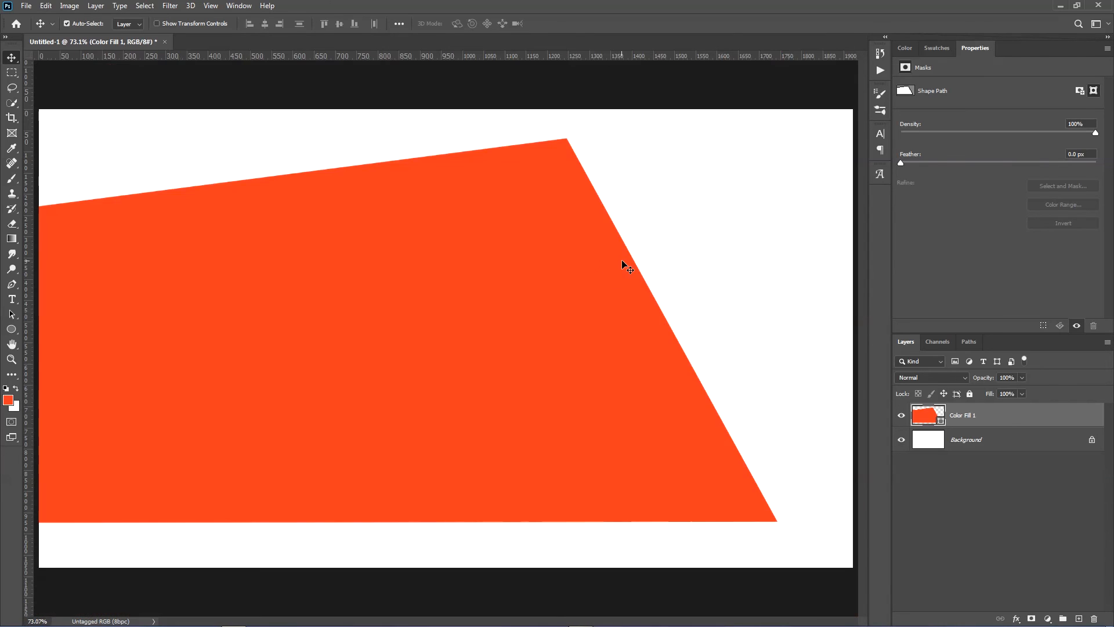
pyautogui.hotkey('ctrl', '0')
# Step: Shrink the orange shape to about 31.5% around its center with Free Transform and delete its fill layer
pyautogui.hotkey('ctrl', 't')
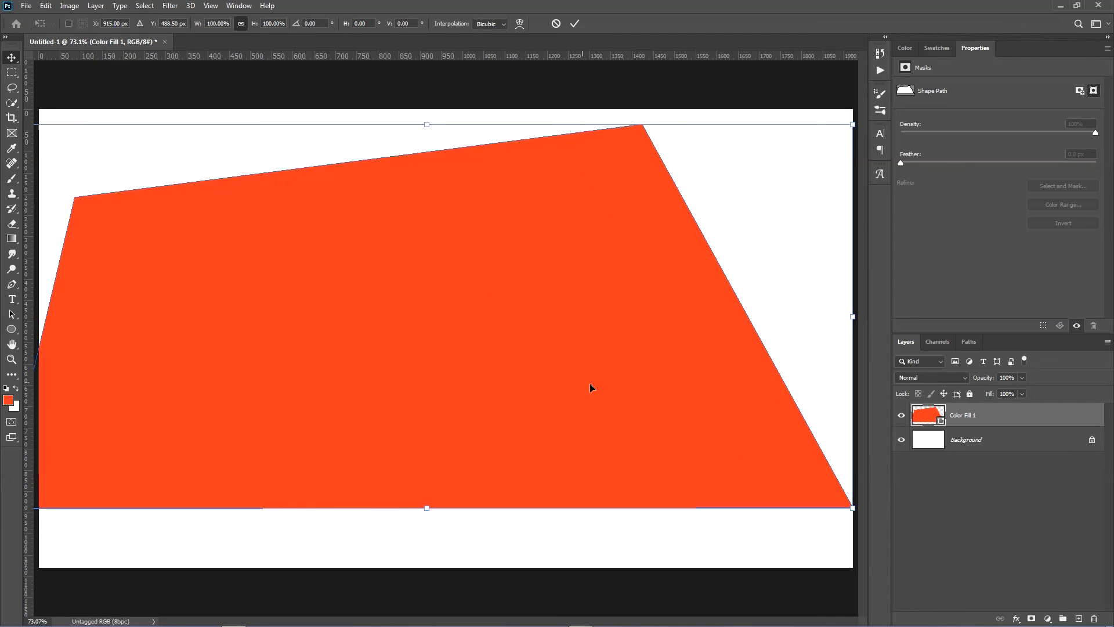
pyautogui.moveTo(855, 514); pyautogui.dragTo(540, 425)
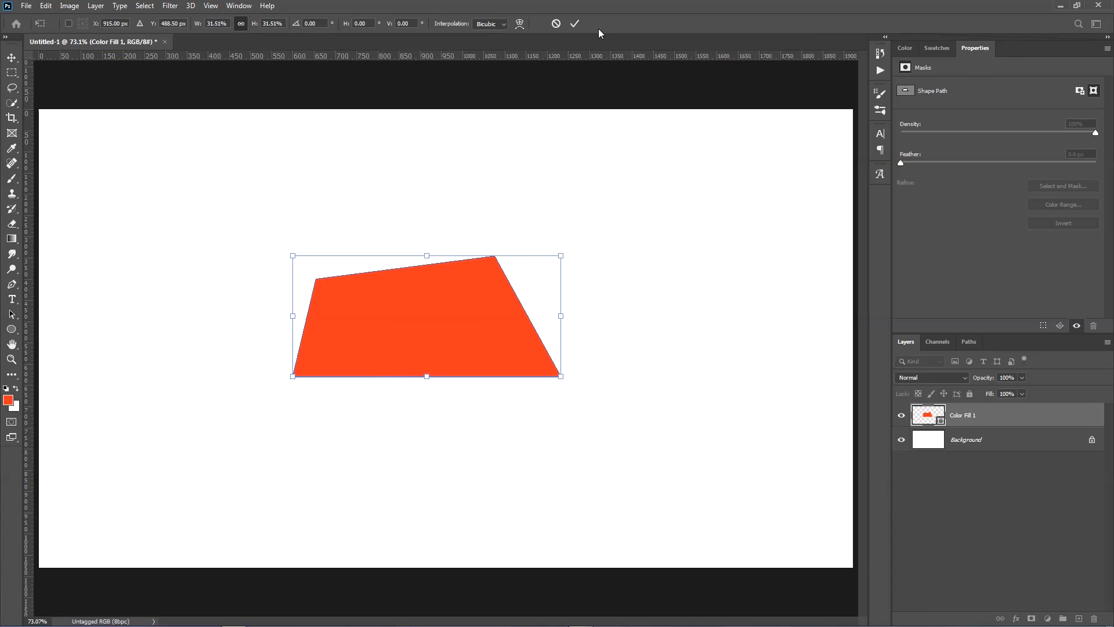
pyautogui.click(574, 23)
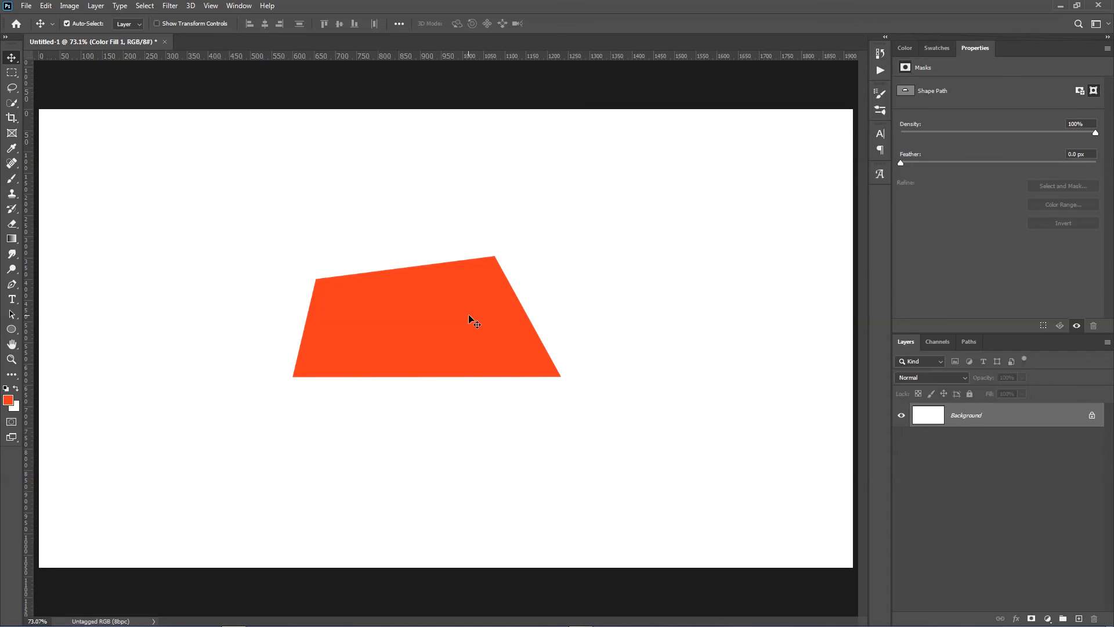
pyautogui.press('Delete')
# Step: Draw a closed five-point path with curved segments around the middle of the blank canvas using the Pen tool
pyautogui.press('p')
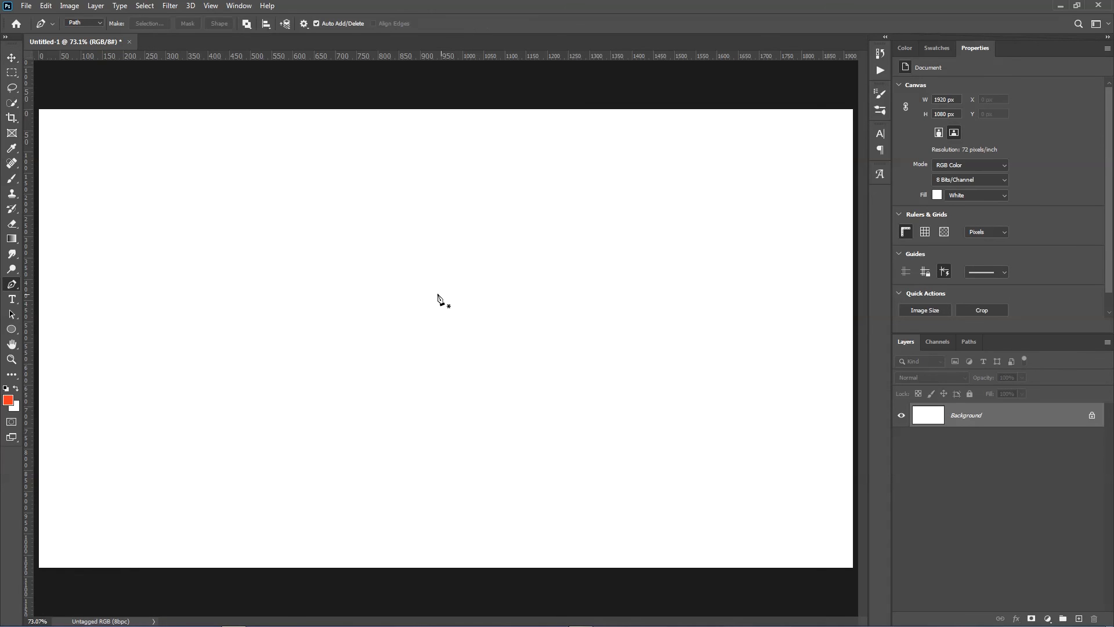
pyautogui.click(256, 220)
pyautogui.moveTo(246, 360); pyautogui.dragTo(250, 391)
pyautogui.moveTo(518, 423); pyautogui.dragTo(539, 430)
pyautogui.moveTo(599, 329); pyautogui.dragTo(601, 323)
pyautogui.moveTo(491, 199); pyautogui.dragTo(449, 192)
pyautogui.click(256, 220)
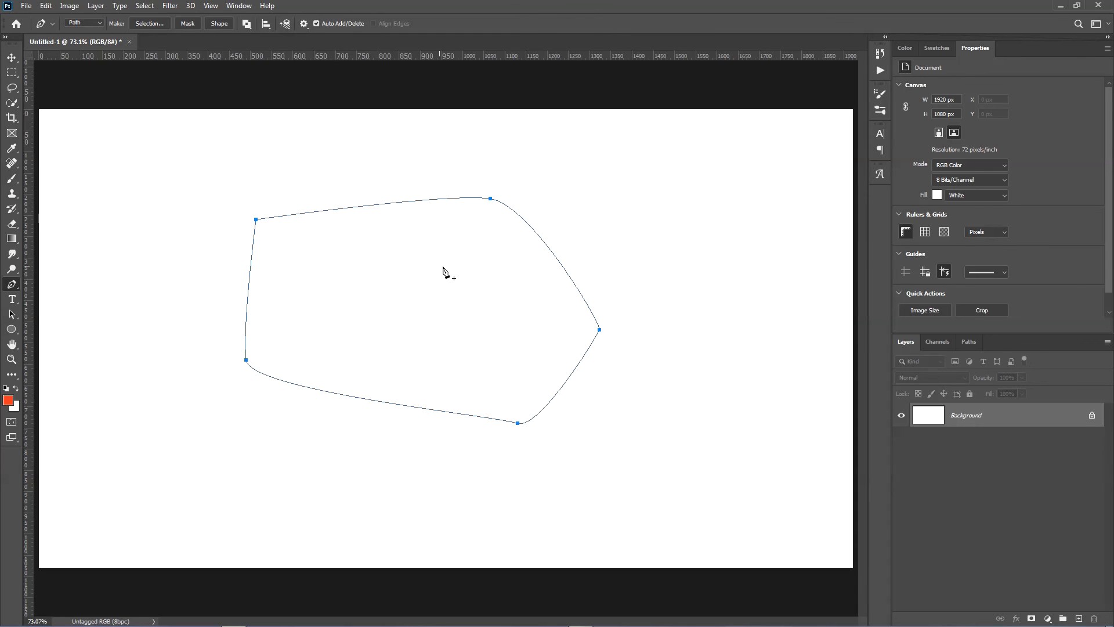
# Step: Convert the closed five-point path into a new anti-aliased selection with a feather radius of 0 pixels
pyautogui.rightClick(445, 269)
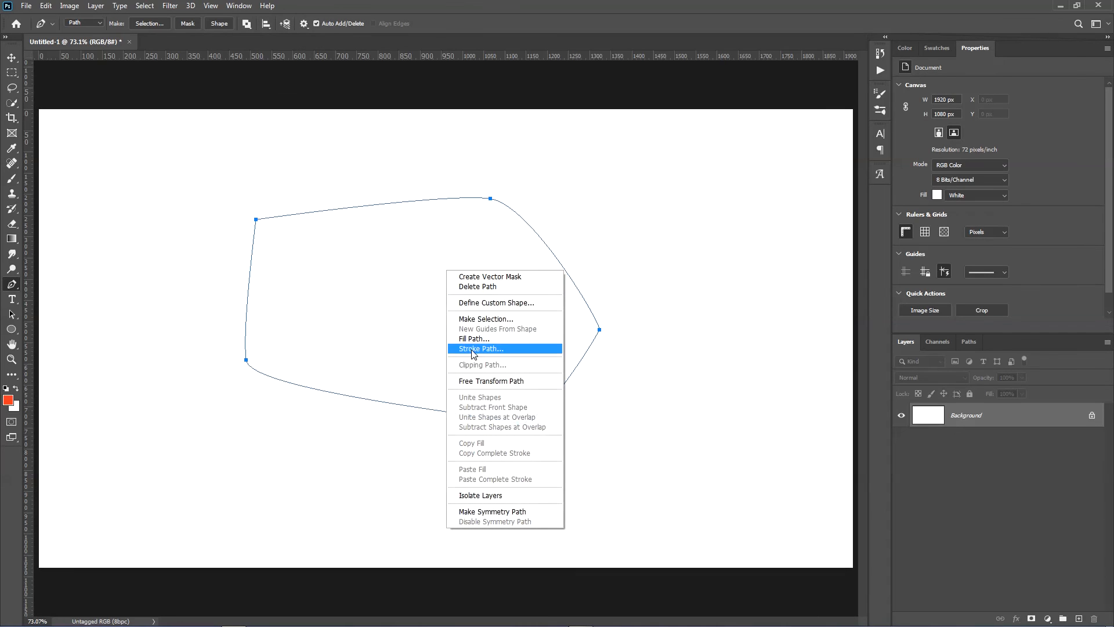
pyautogui.click(487, 318)
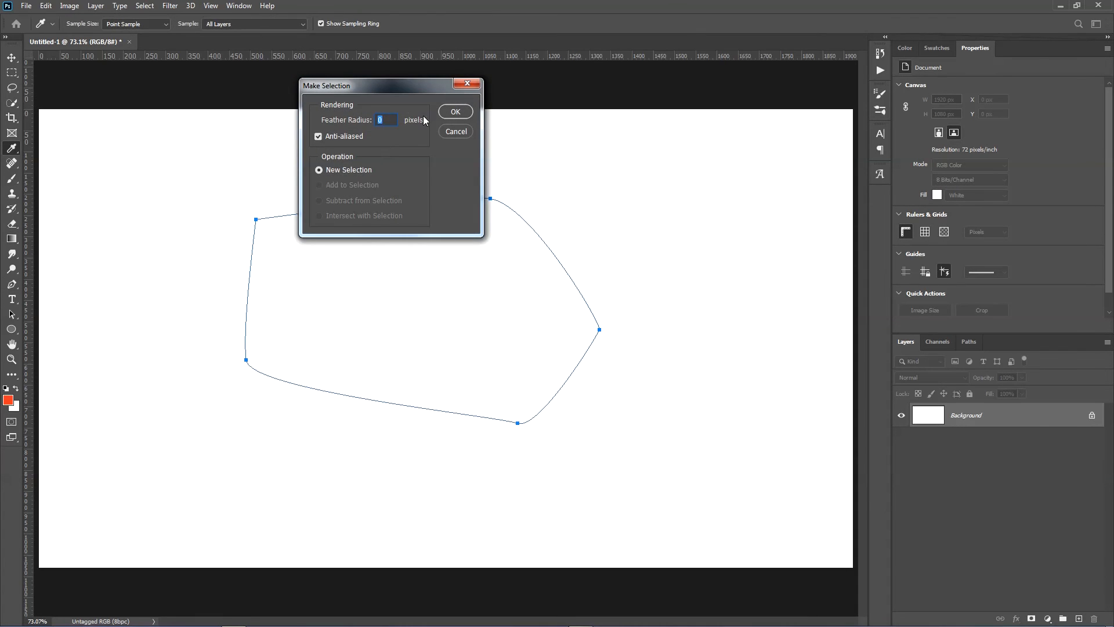
pyautogui.click(455, 112)
pyautogui.press('p')
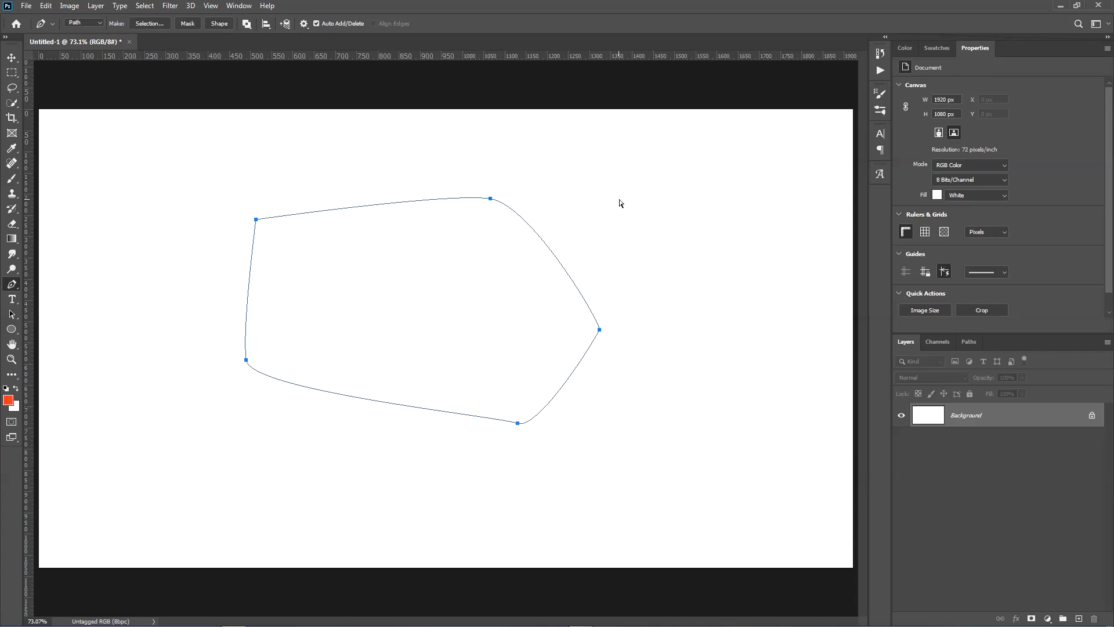
pyautogui.press('Escape')
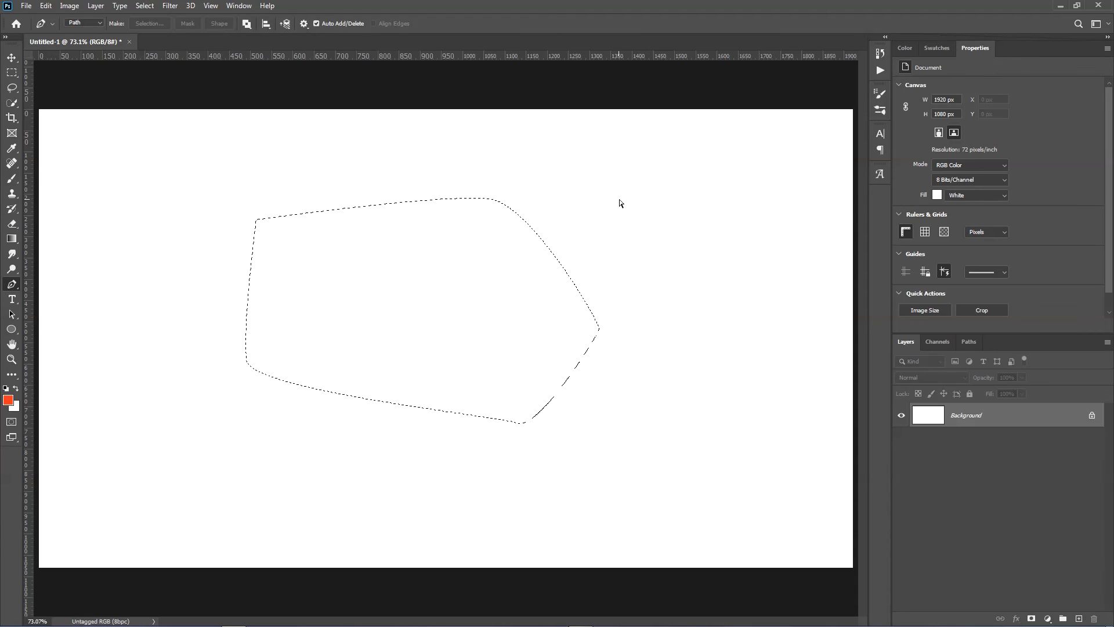
# Step: Draw a closed four-sided straight path across the selection's upper-right edge and subtract its area from the selection
pyautogui.click(488, 164)
pyautogui.click(463, 246)
pyautogui.click(556, 304)
pyautogui.click(681, 272)
pyautogui.click(488, 164)
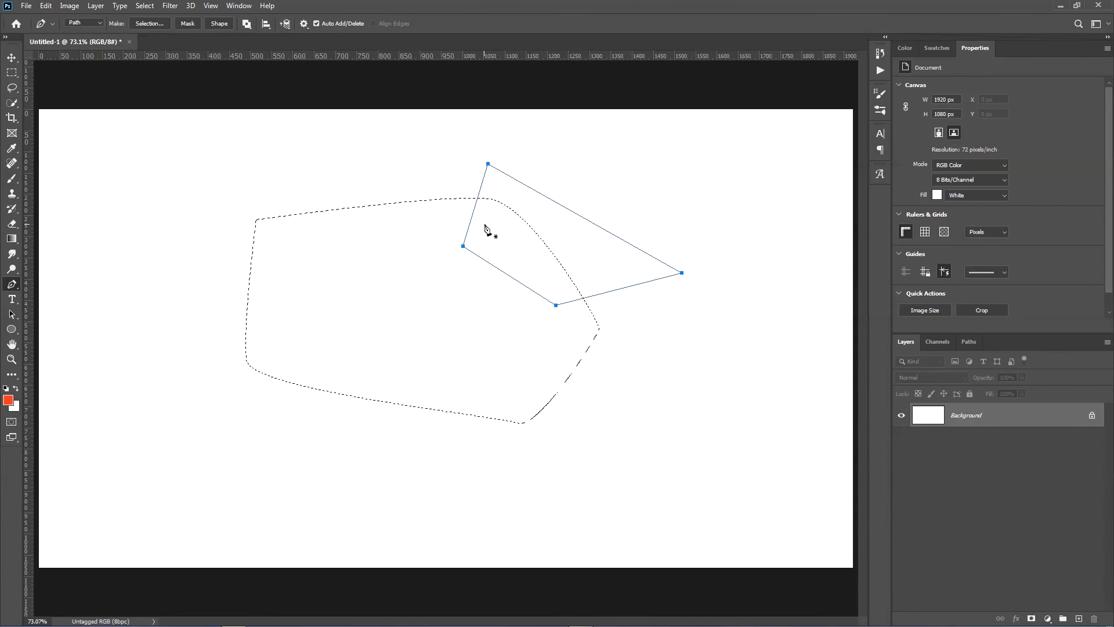
pyautogui.hotkey('ctrl', 'alt', 'Return')
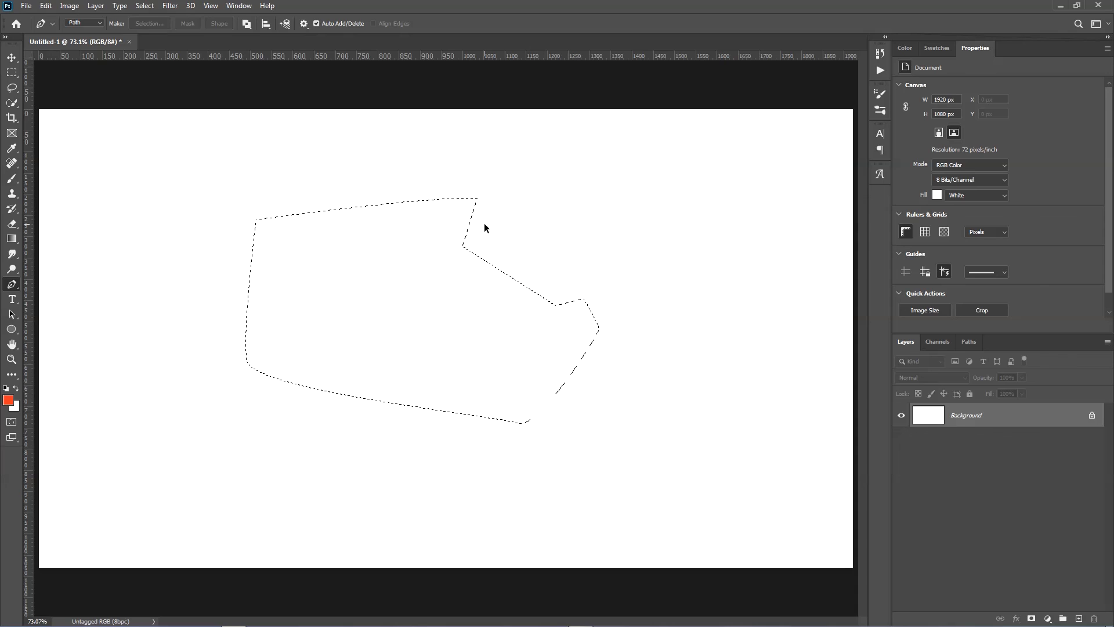
# Step: Draw a closed five-sided straight path overlapping the selection's lower-left corner and add its area to the selection
pyautogui.click(274, 321)
pyautogui.click(182, 337)
pyautogui.click(185, 446)
pyautogui.click(429, 482)
pyautogui.click(274, 321)
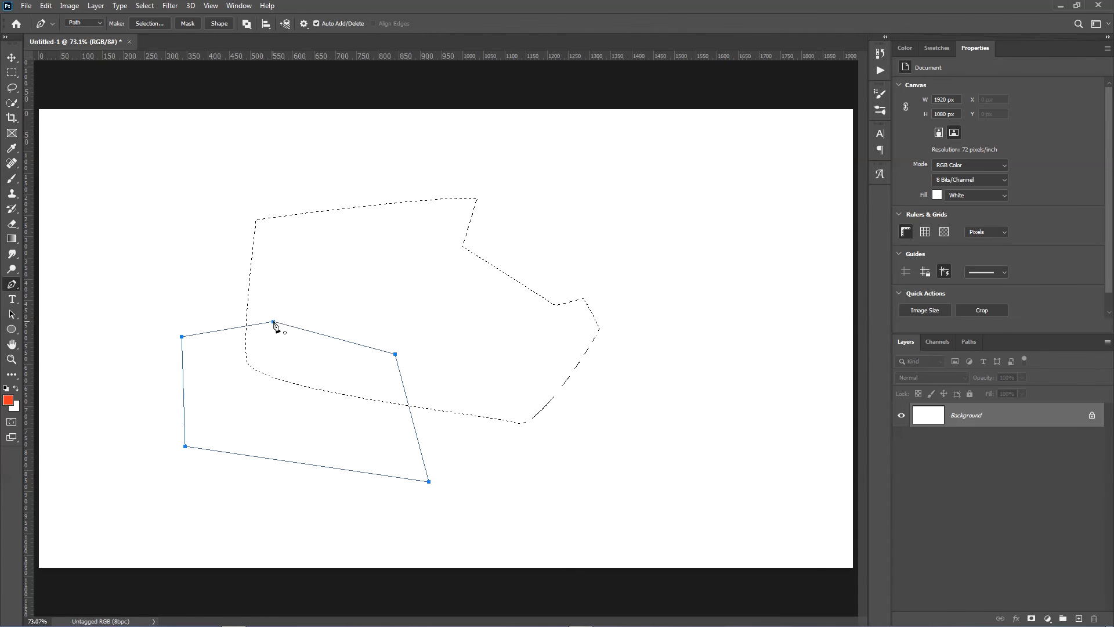
pyautogui.hotkey('ctrl', 'shift', 'Return')
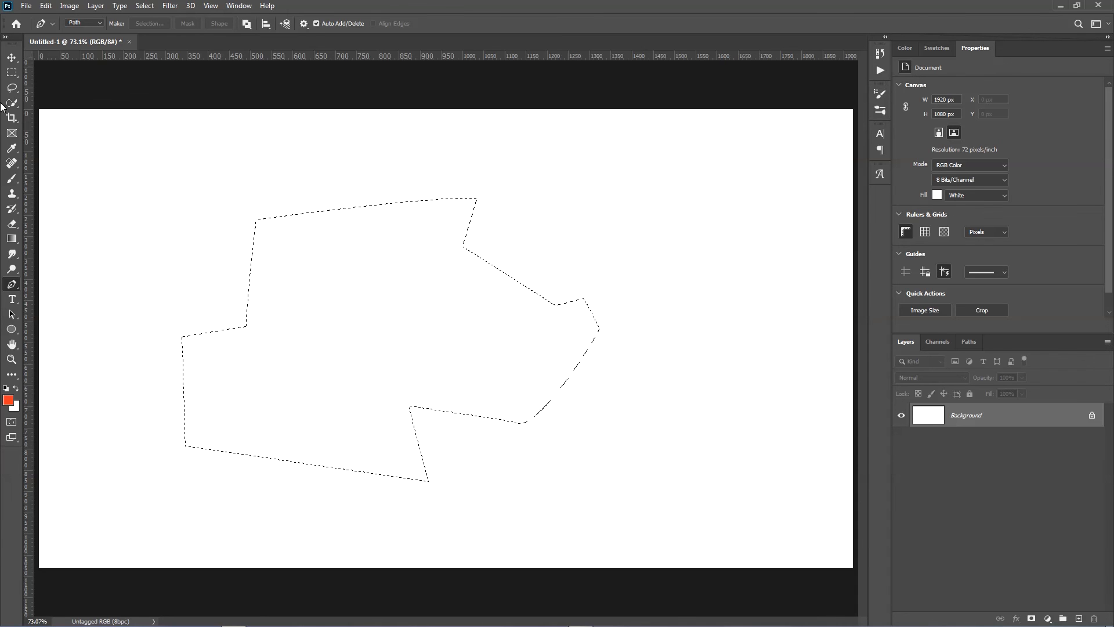
# Step: Replace the irregular selection with a wide rectangular one in the canvas's upper middle using the Rectangular Marquee tool
pyautogui.click(11, 72)
pyautogui.click(71, 75)
pyautogui.moveTo(218, 186); pyautogui.dragTo(581, 346)
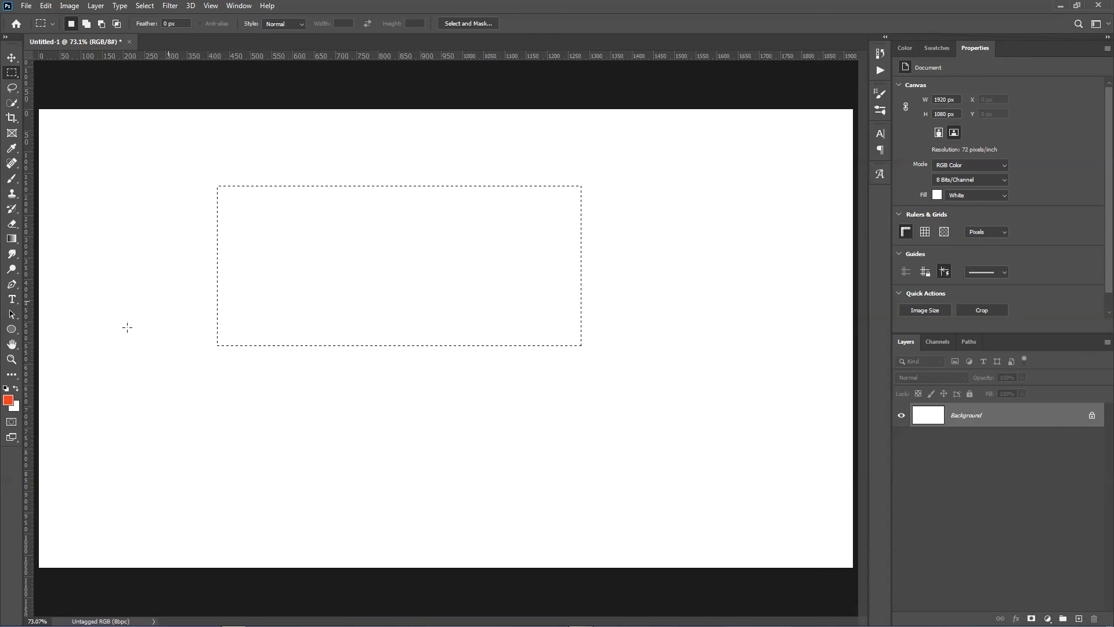
# Step: Draw a closed curved four-point path overlapping the rectangular selection's lower-right corner and add its area to the selection
pyautogui.press('p')
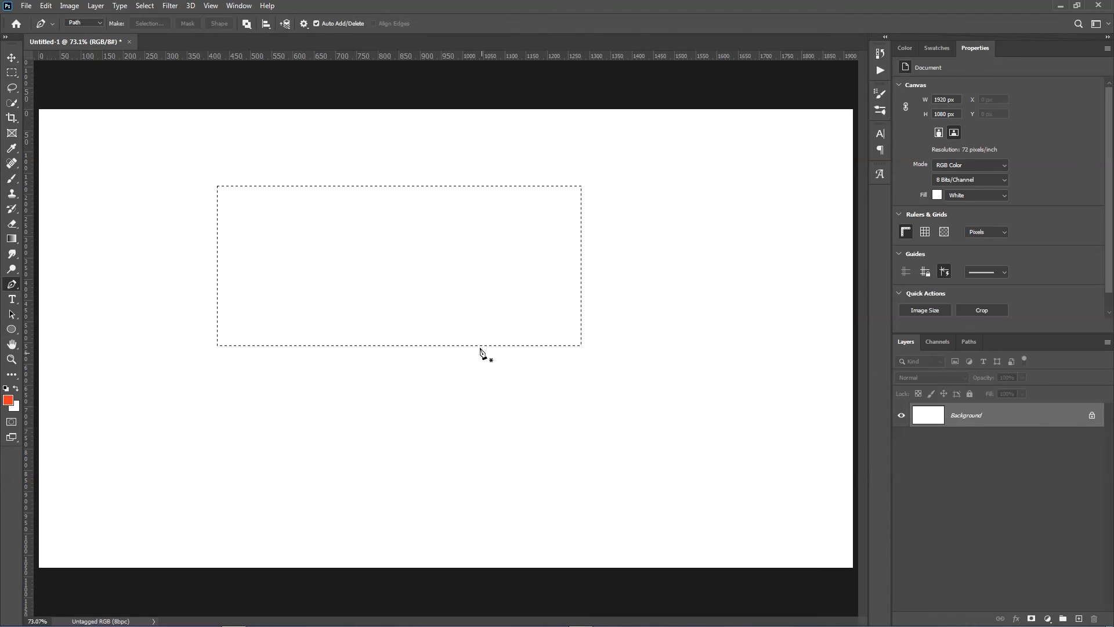
pyautogui.click(466, 326)
pyautogui.moveTo(660, 397); pyautogui.dragTo(661, 299)
pyautogui.moveTo(653, 254); pyautogui.dragTo(591, 229)
pyautogui.moveTo(500, 295); pyautogui.dragTo(493, 306)
pyautogui.click(465, 326)
pyautogui.rightClick(636, 319)
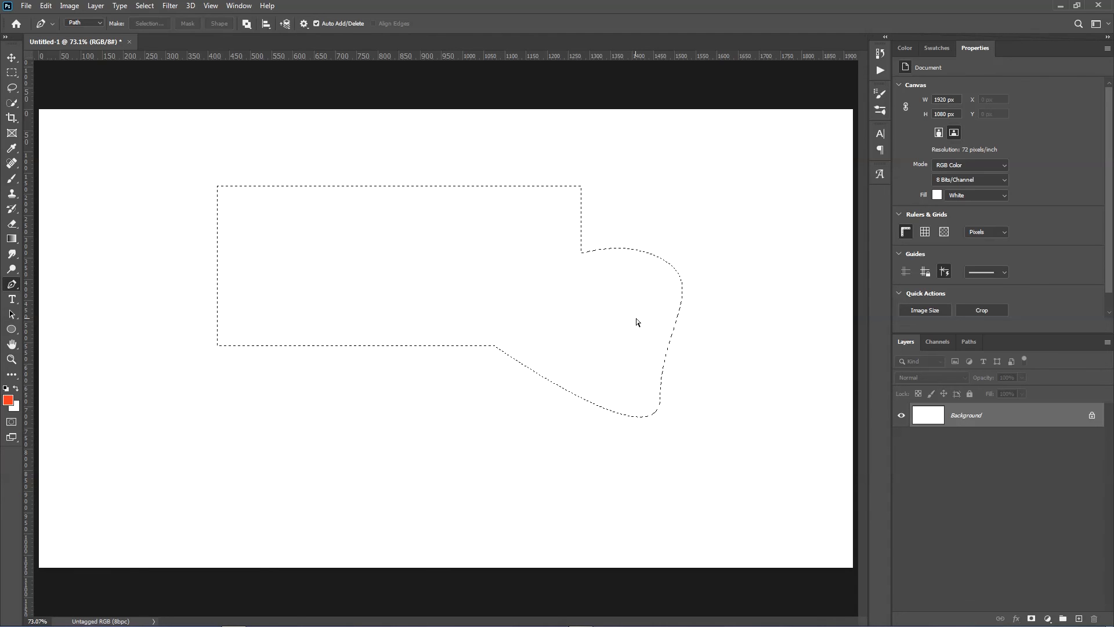